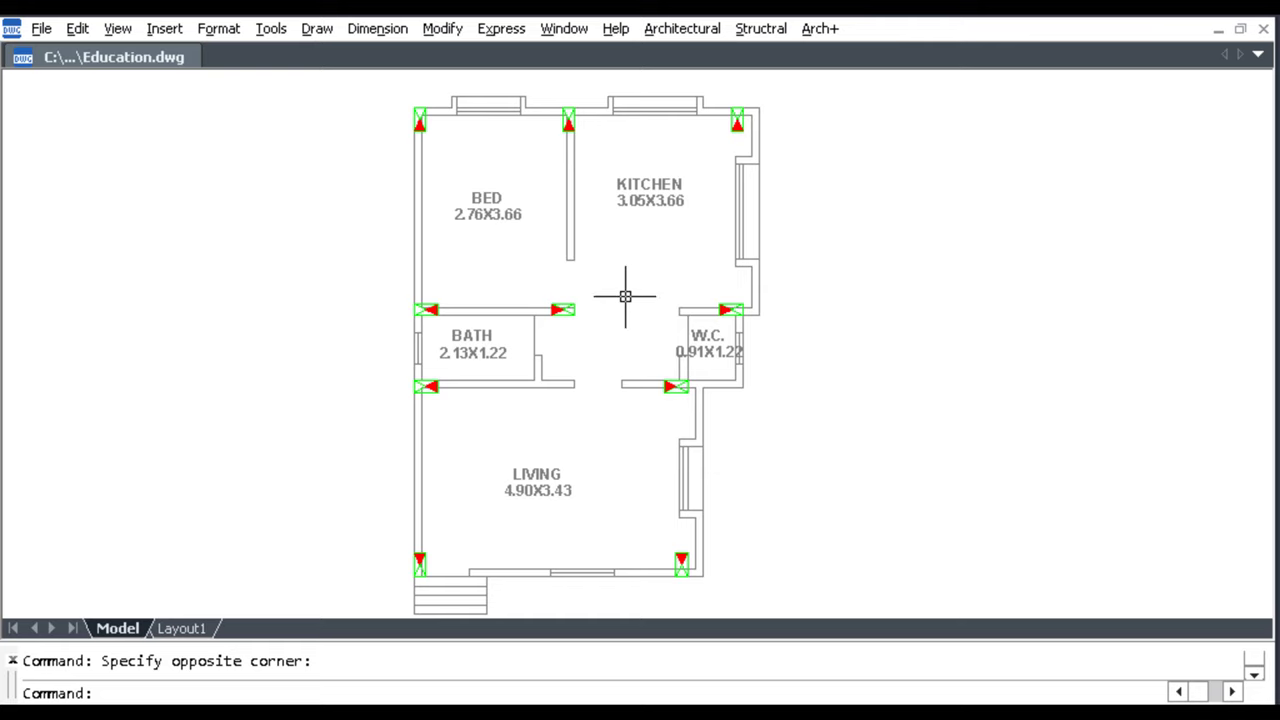
# Reset the beam offset to 2 with Reset For Beam Offset (XA).
pyautogui.click(761, 28)
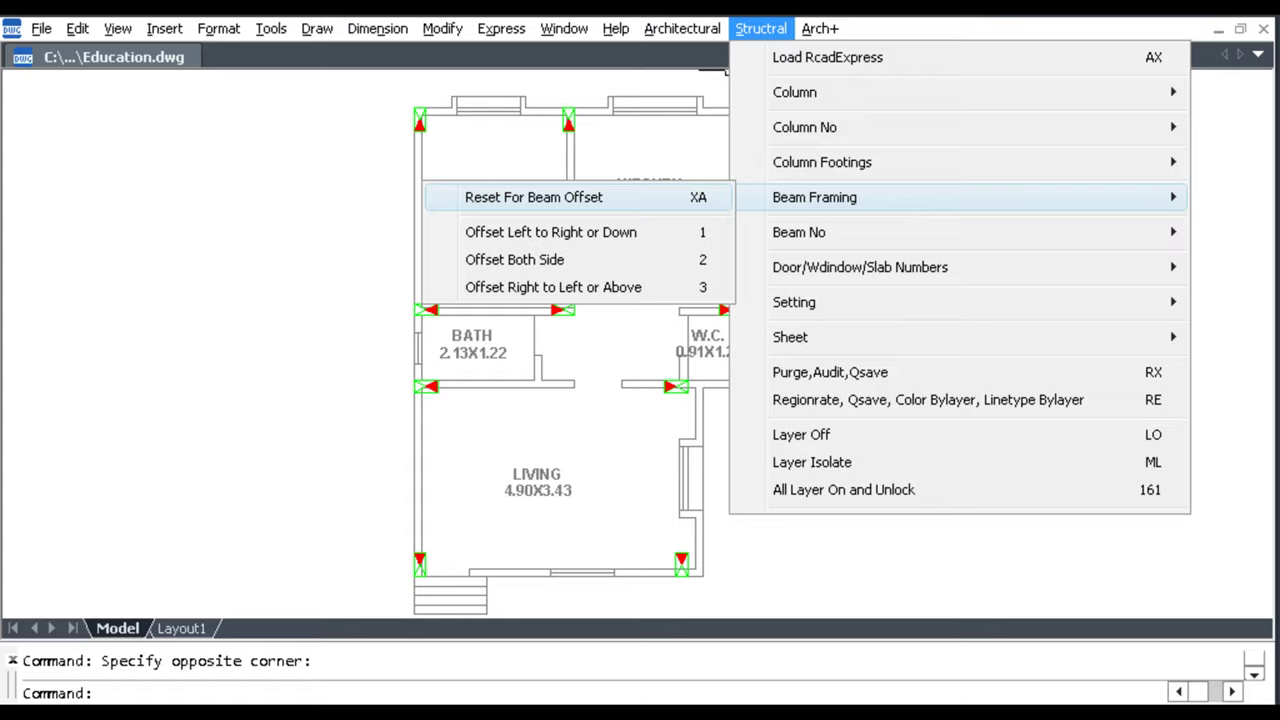
pyautogui.click(534, 197)
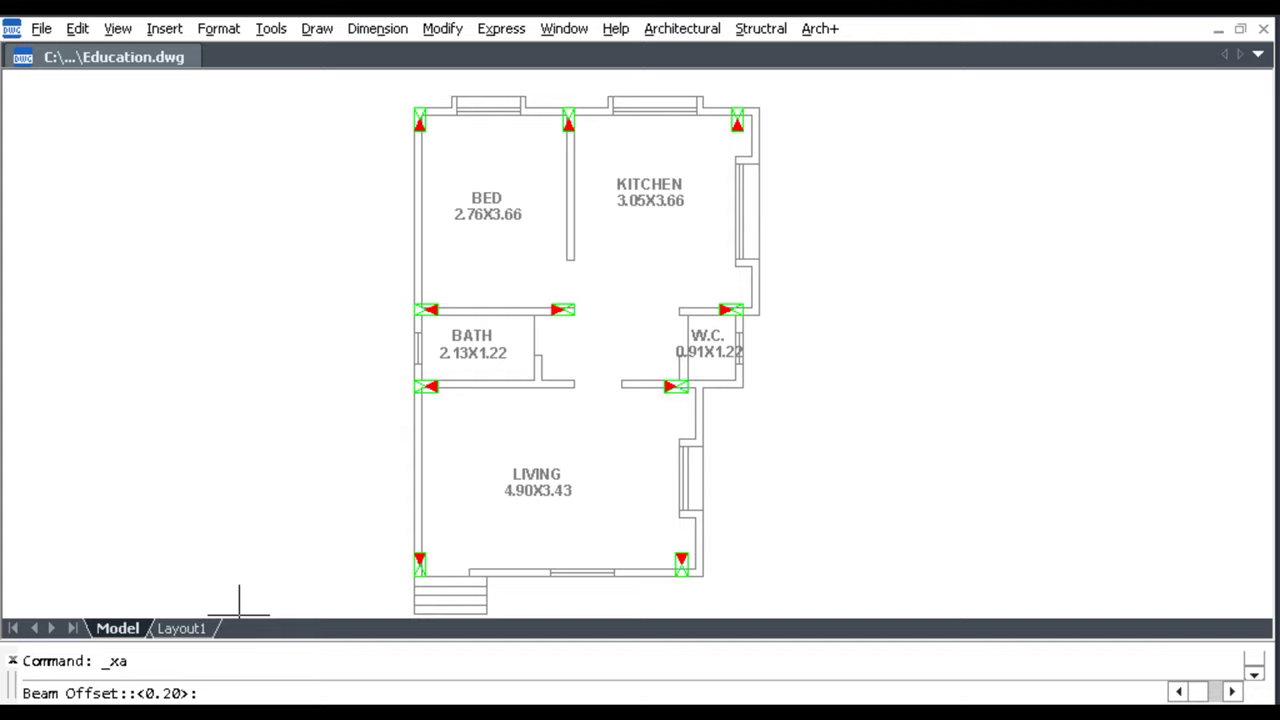
pyautogui.write('2')
pyautogui.press('Return')
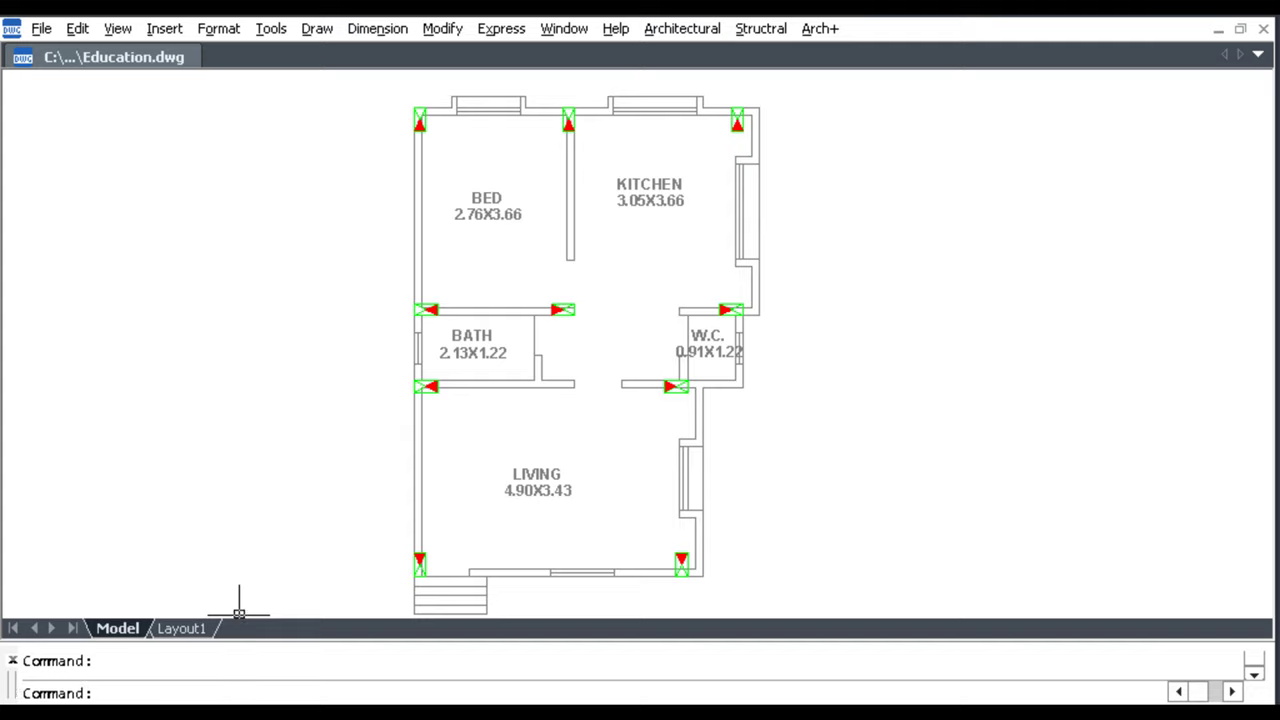
pyautogui.click(760, 28)
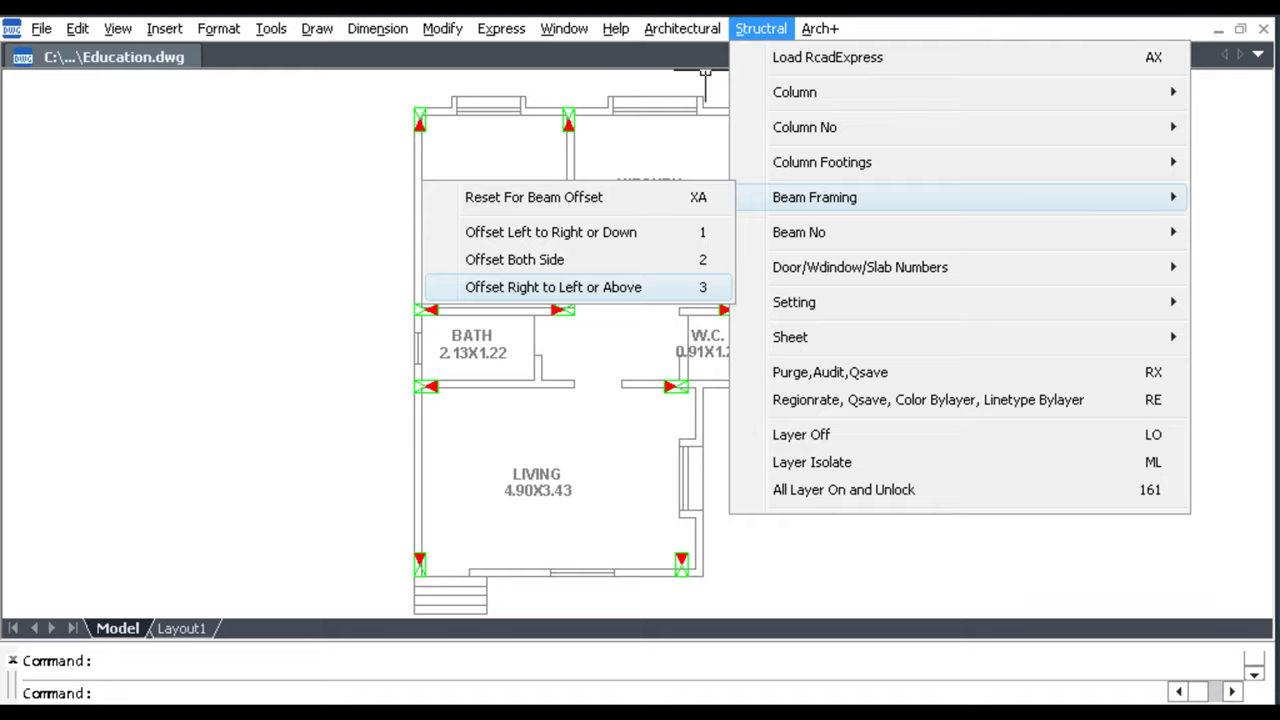
# Draw left-to-right offset beams along the left exterior wall beside BED, BATH and LIVING.
pyautogui.click(316, 308)
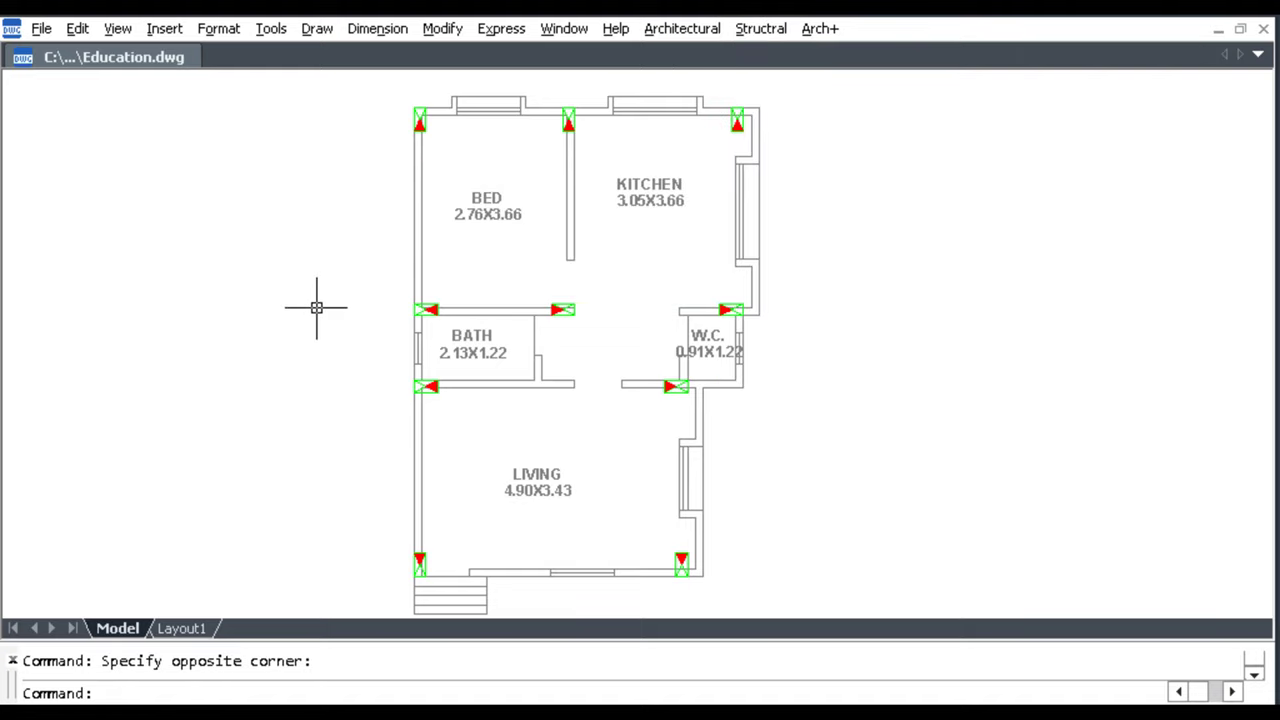
pyautogui.write('1')
pyautogui.press('Return')
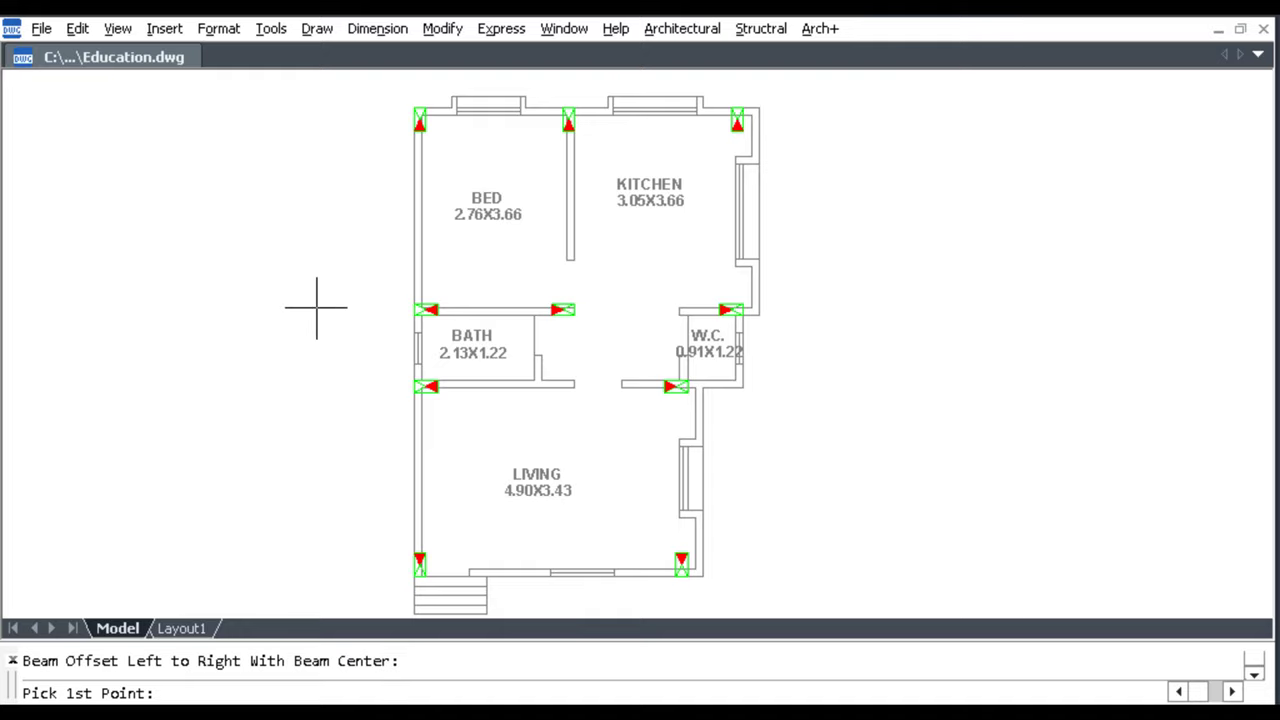
pyautogui.click(417, 122)
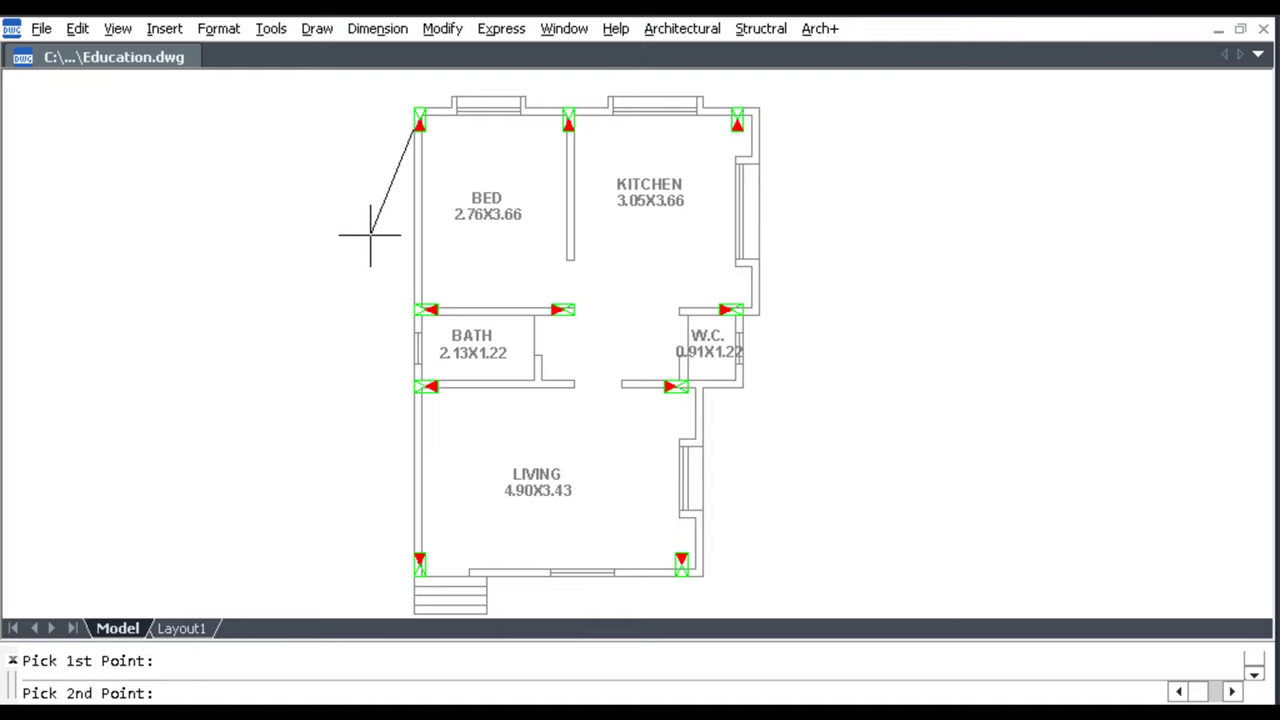
pyautogui.click(412, 306)
pyautogui.press('Return')
pyautogui.click(412, 310)
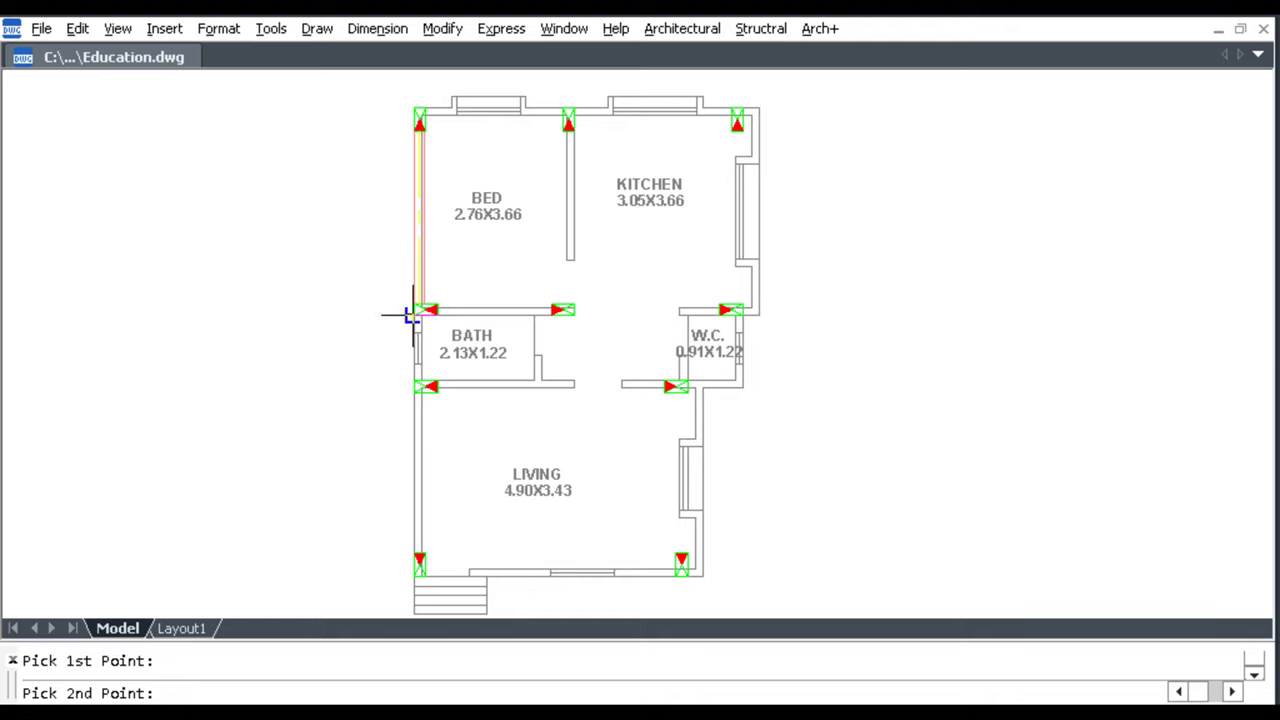
pyautogui.click(412, 382)
pyautogui.press('Return')
pyautogui.click(412, 388)
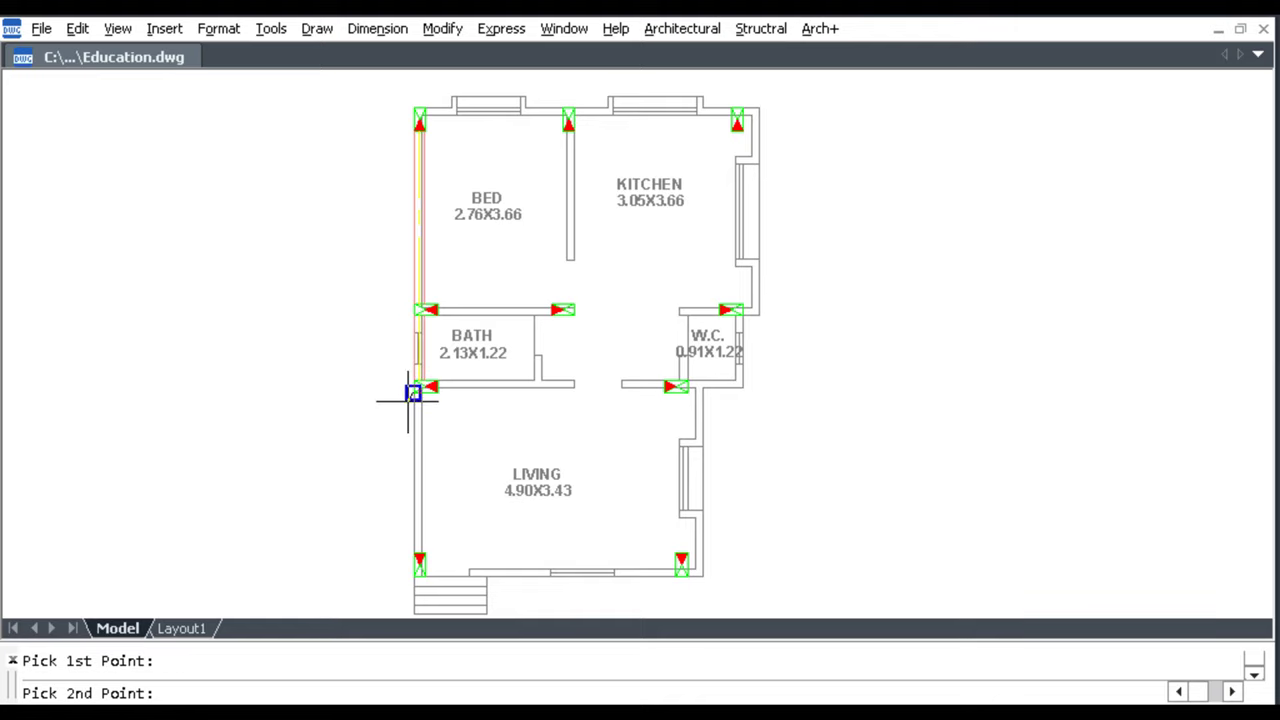
pyautogui.click(414, 560)
pyautogui.write('1')
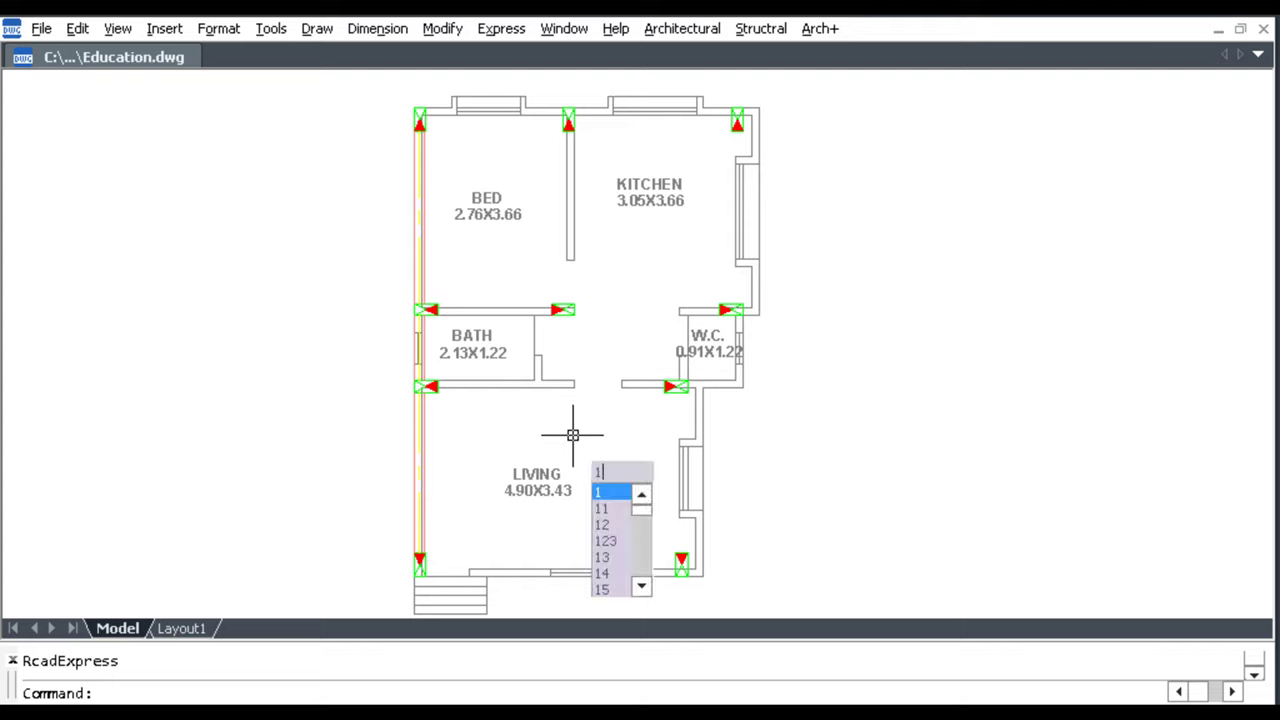
# Draw beams along the top walls of BED and KITCHEN, then cancel the command.
pyautogui.press('Return')
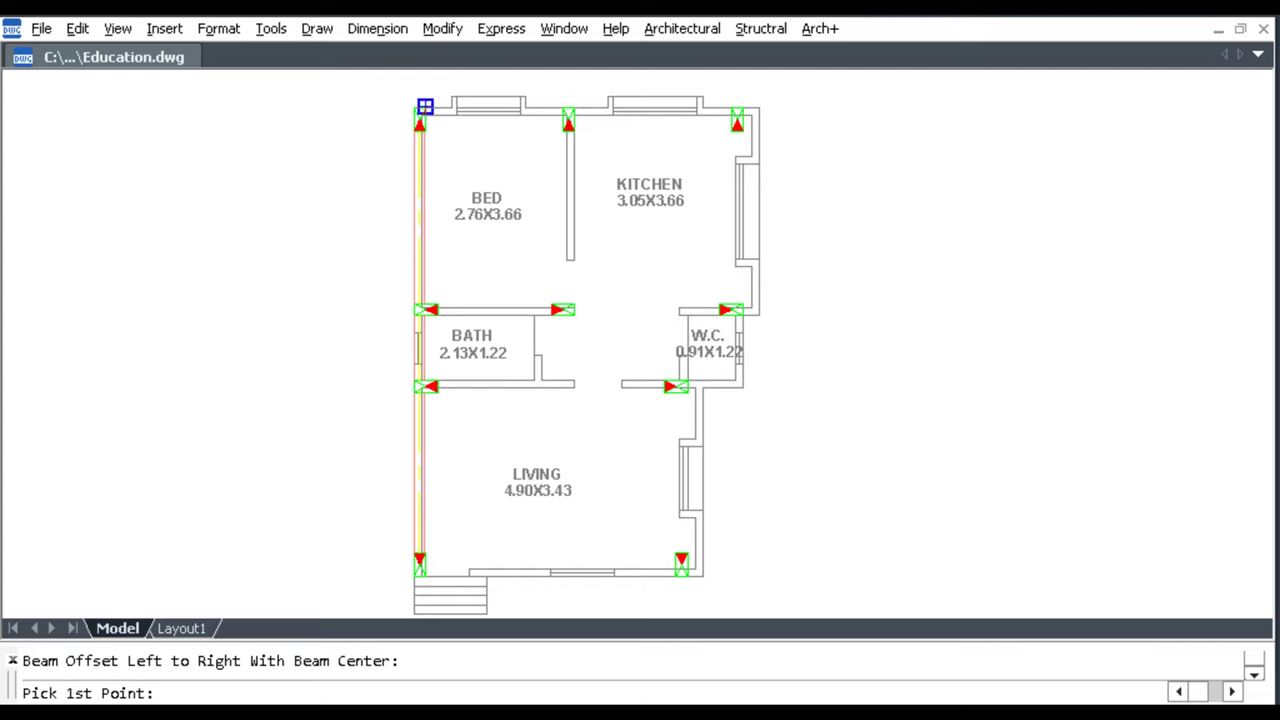
pyautogui.click(423, 104)
pyautogui.click(565, 110)
pyautogui.press('Return')
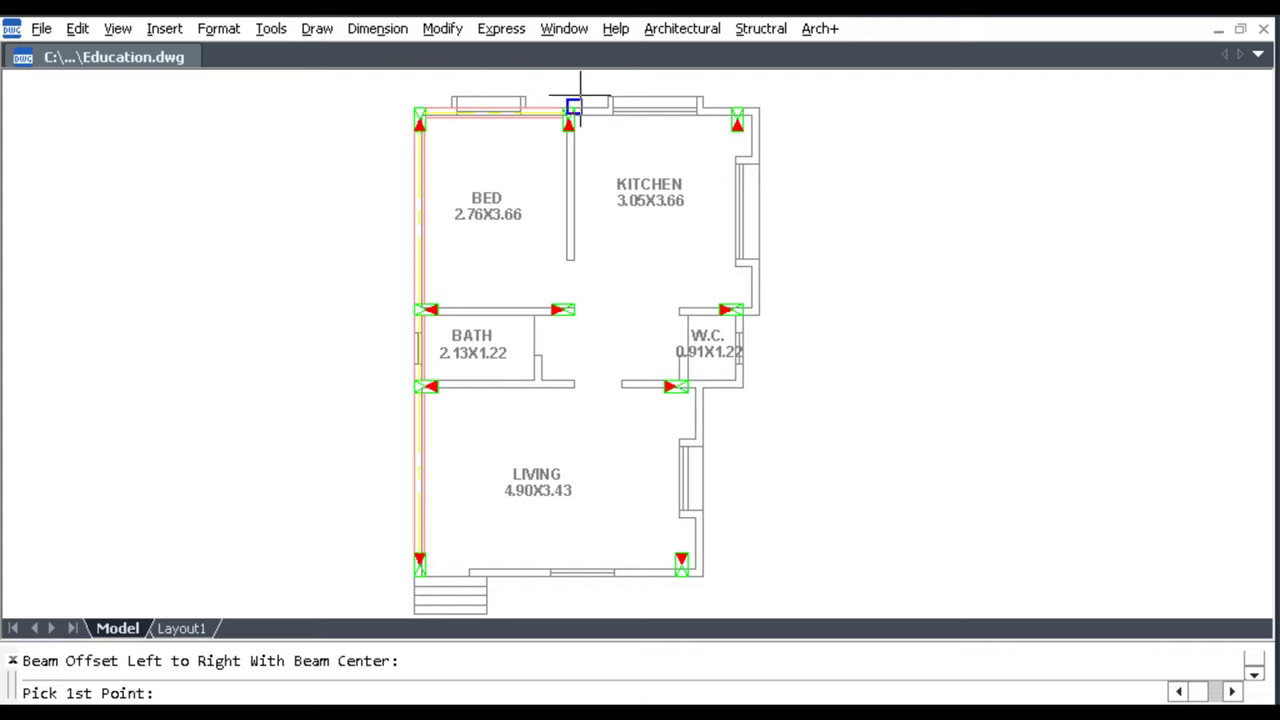
pyautogui.click(570, 110)
pyautogui.click(730, 108)
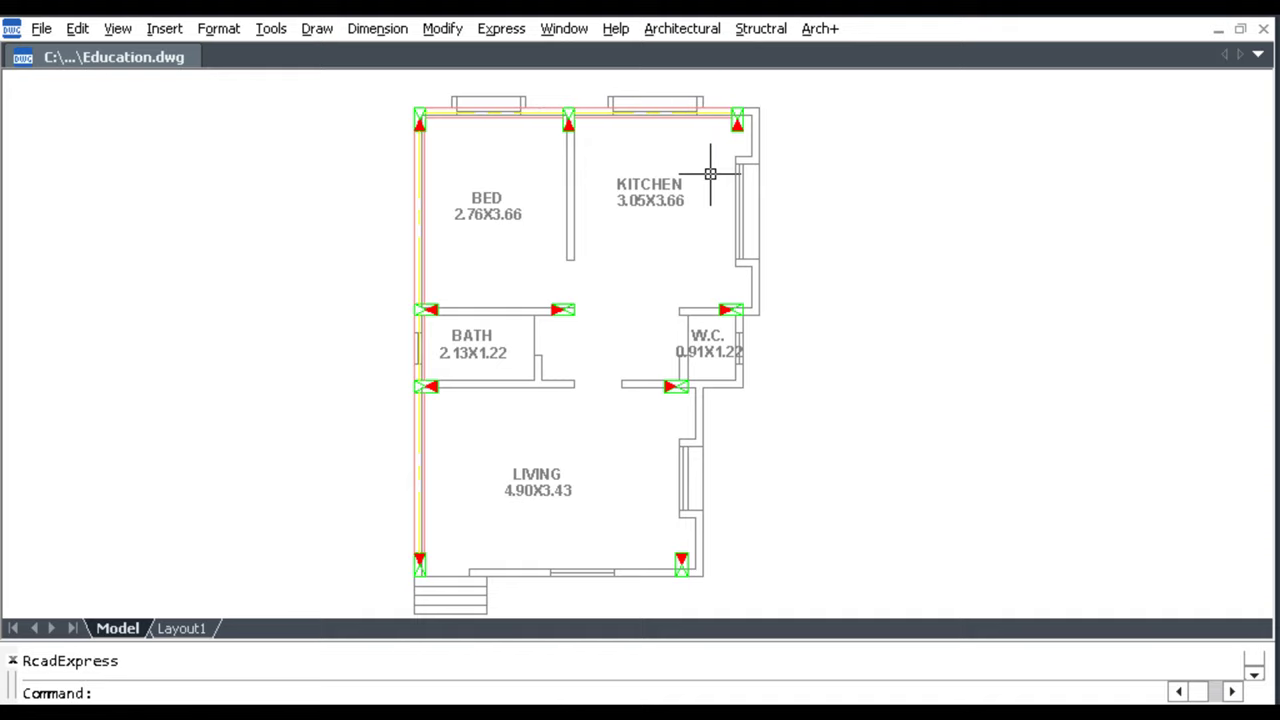
pyautogui.press('Return')
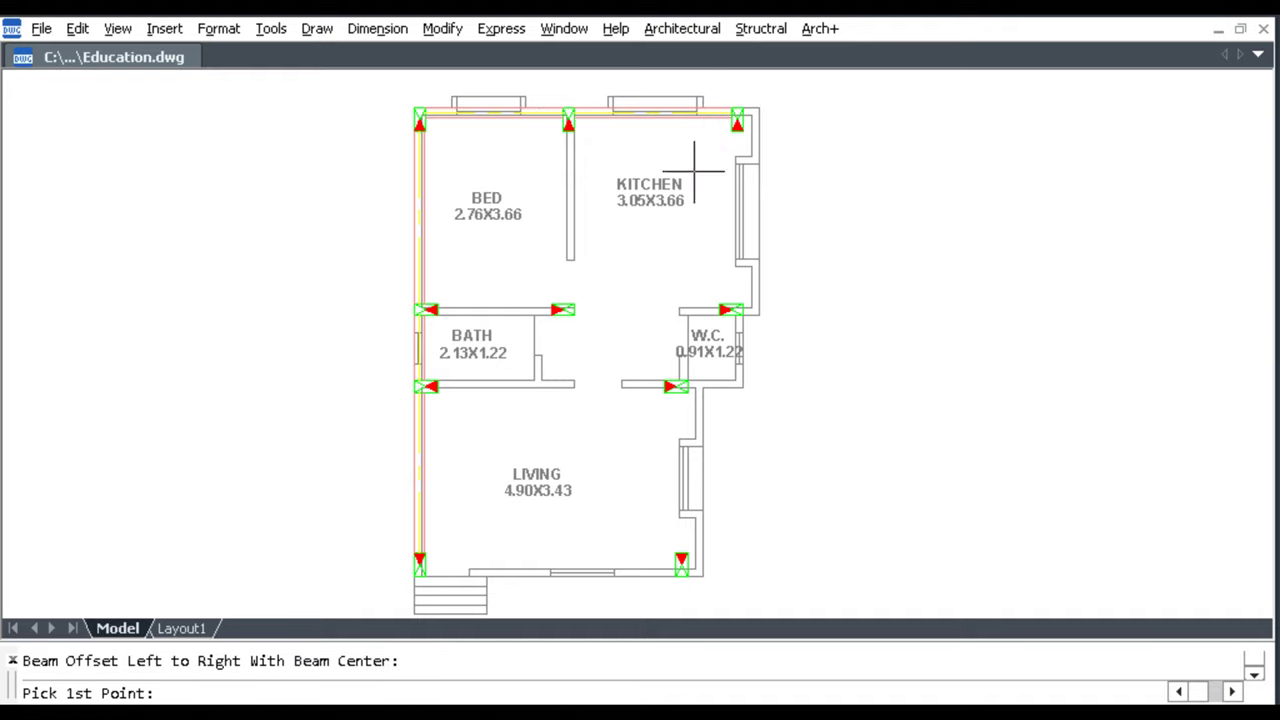
pyautogui.press('Escape')
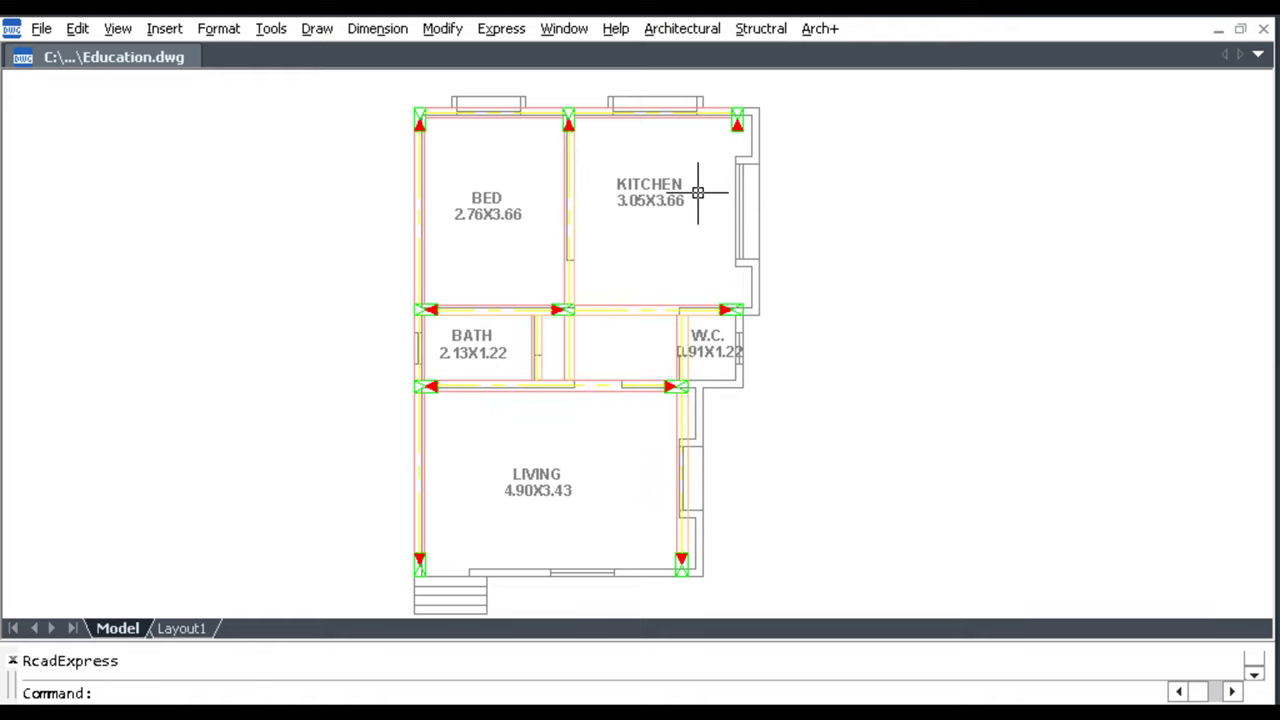
# Draw a left-to-right offset beam along the KITCHEN's right wall.
pyautogui.rightClick(737, 206)
pyautogui.press('Return')
pyautogui.click(741, 128)
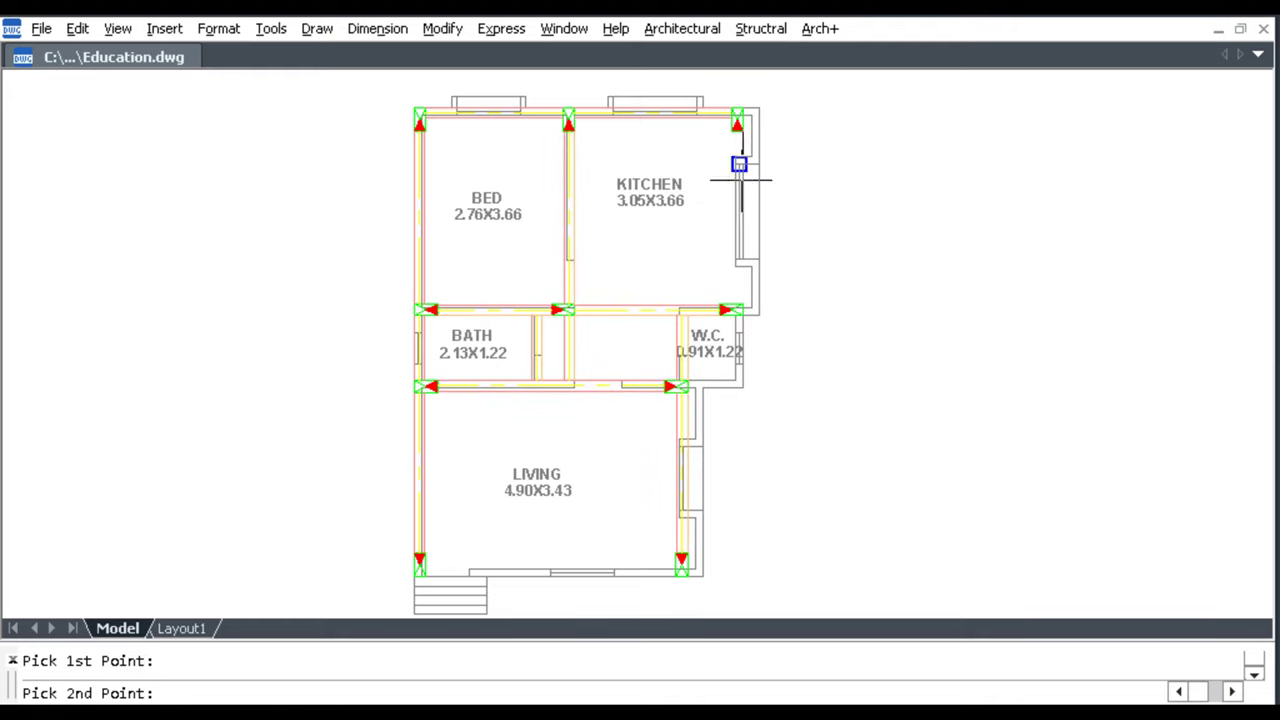
pyautogui.click(742, 304)
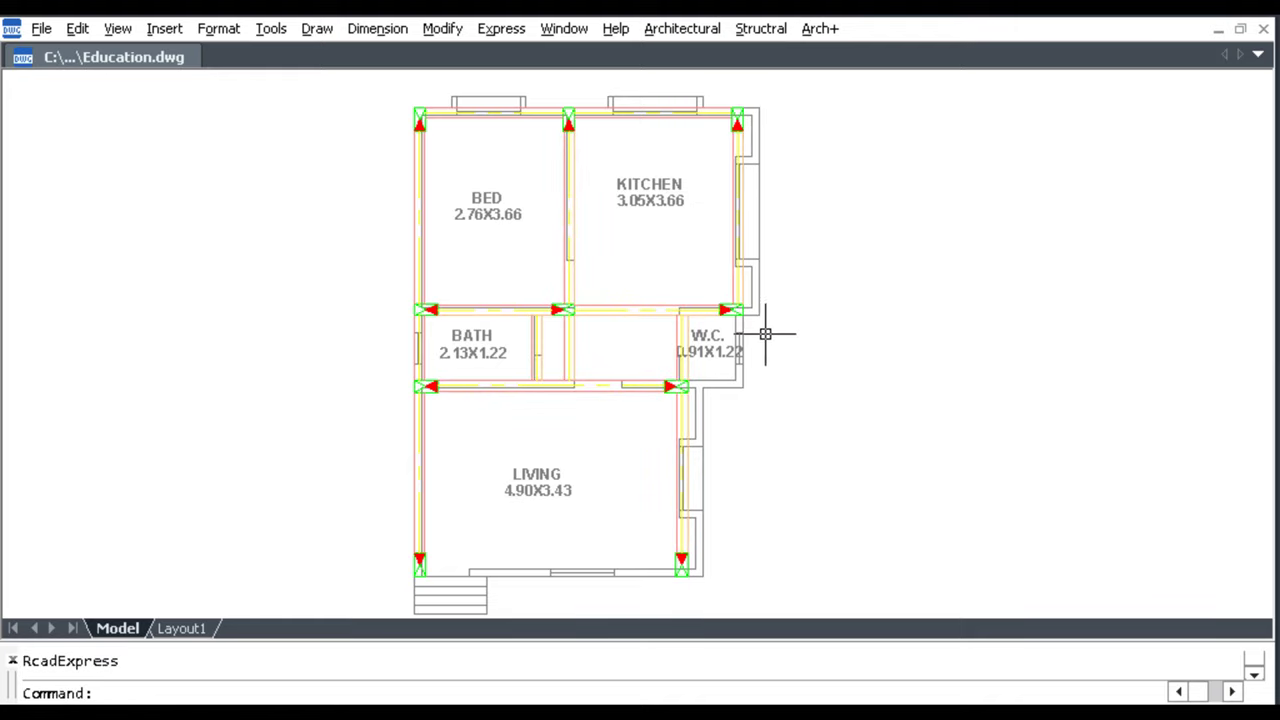
# Draw beams along the W.C.'s bottom wall and, with right-to-left offset, its right wall.
pyautogui.rightClick(710, 370)
pyautogui.press('Return')
pyautogui.scroll(4, 703, 351)
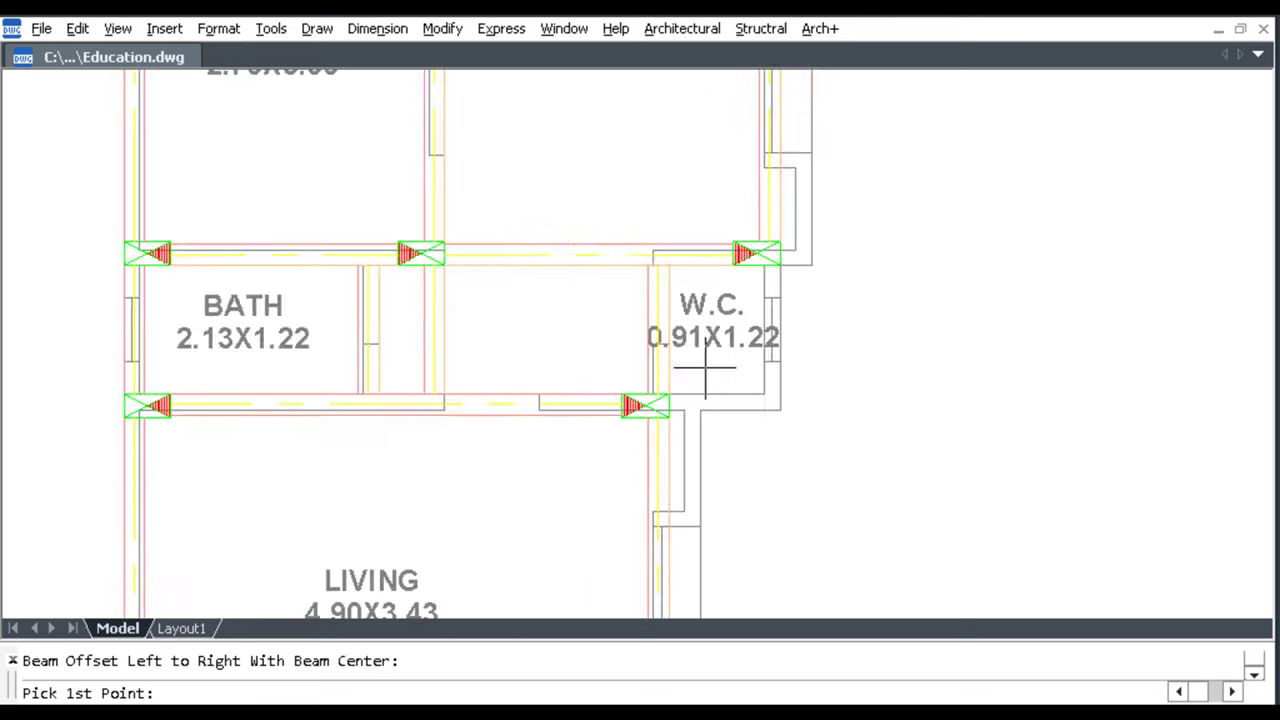
pyautogui.scroll(3, 634, 423)
pyautogui.click(637, 413)
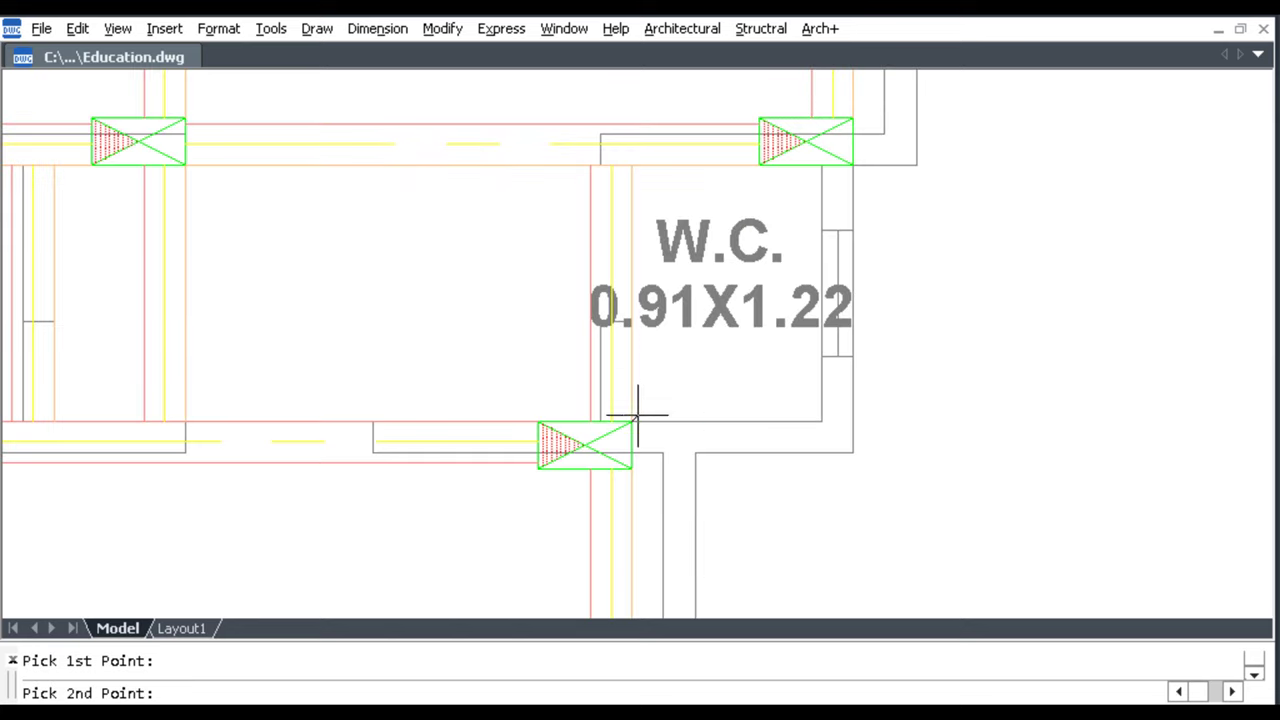
pyautogui.click(851, 422)
pyautogui.rightClick(874, 405)
pyautogui.press('Return')
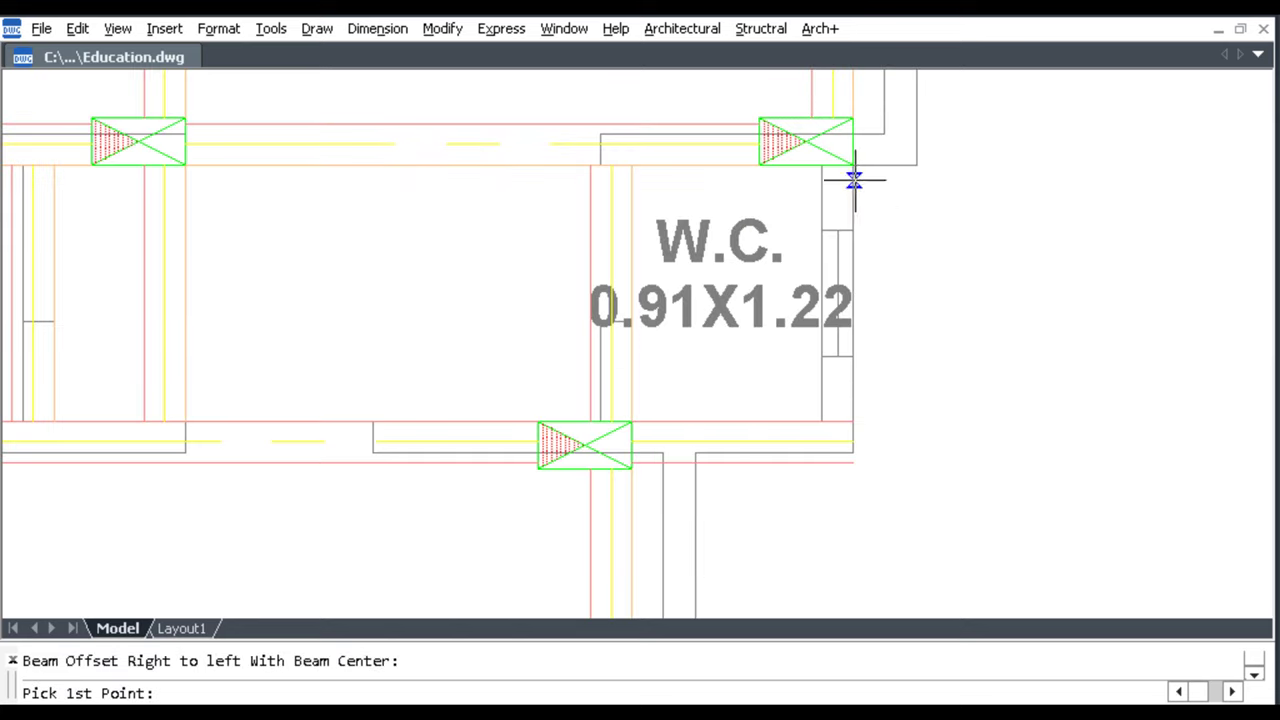
pyautogui.click(853, 166)
pyautogui.click(862, 492)
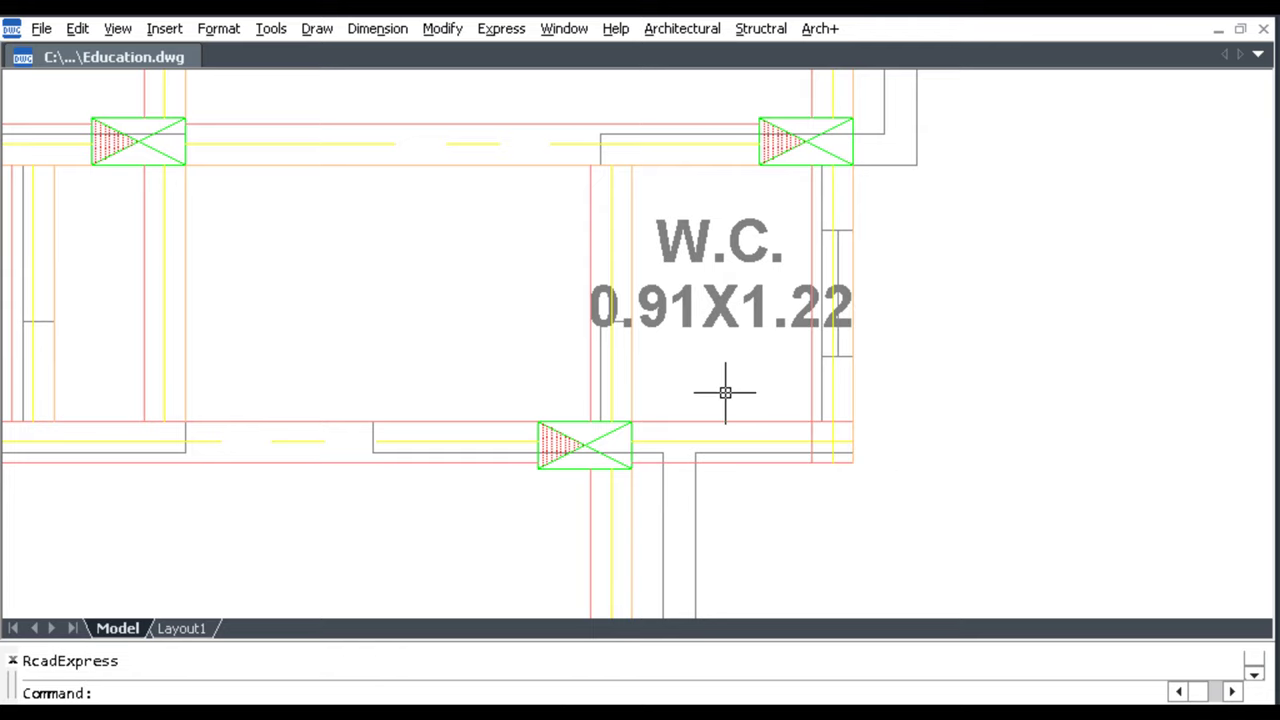
pyautogui.scroll(-5, 726, 391)
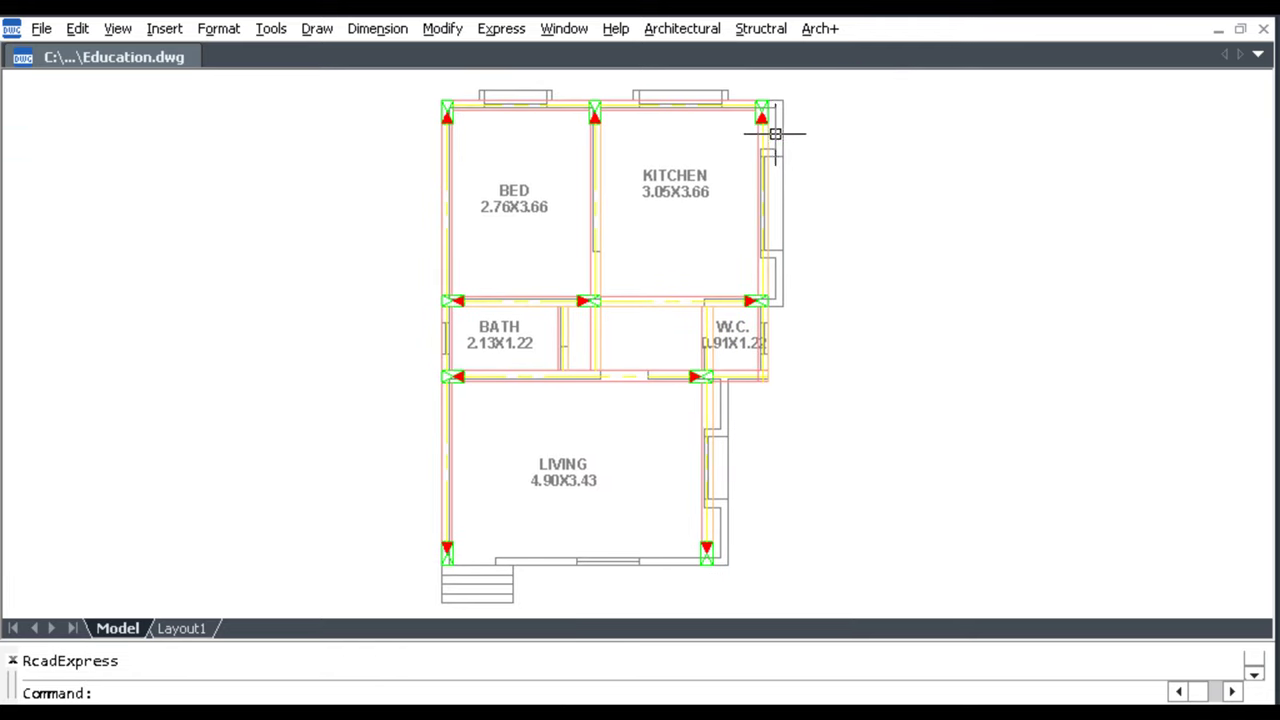
pyautogui.click(761, 28)
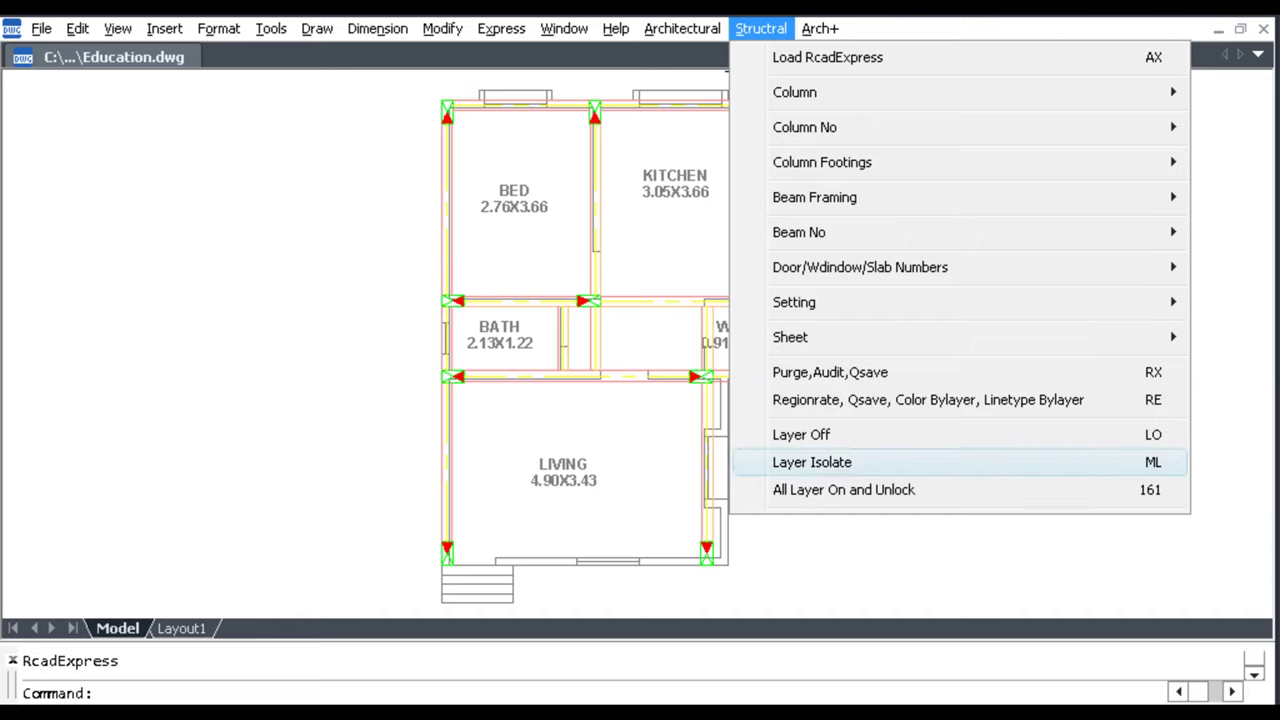
# Isolate the column and beam layers by picking a column and two beam lines.
pyautogui.click(812, 462)
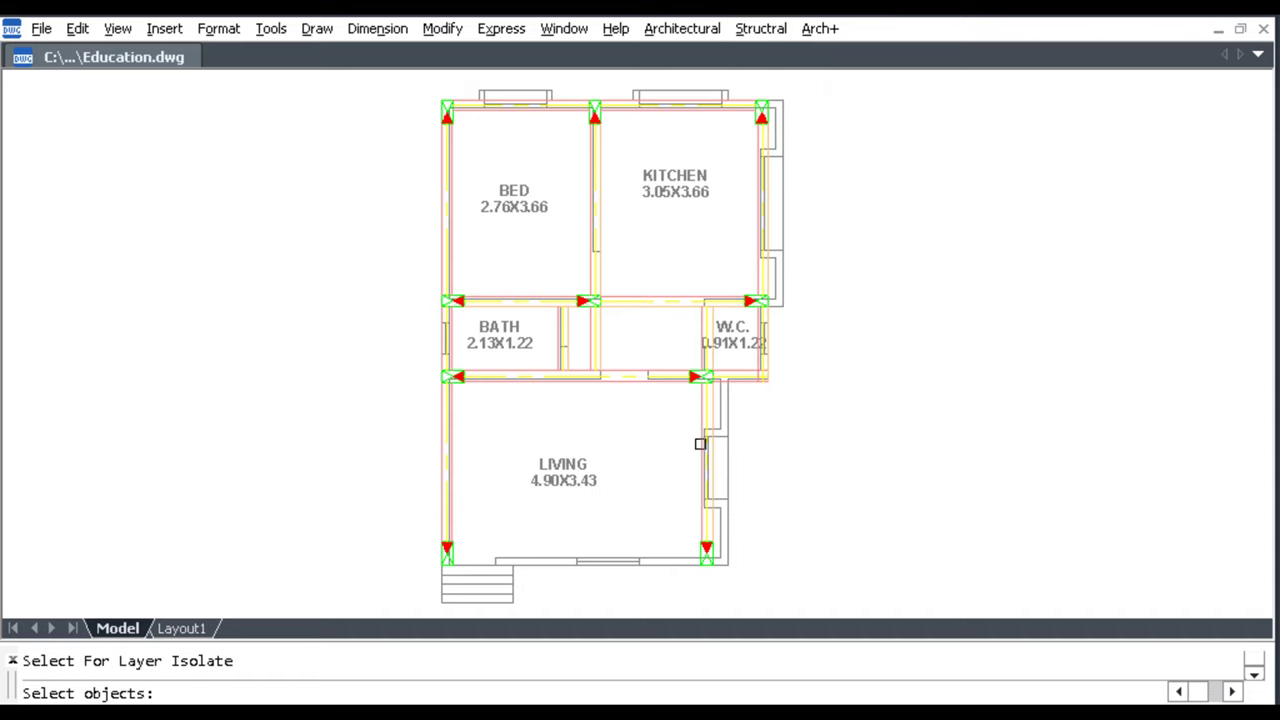
pyautogui.scroll(5, 705, 412)
pyautogui.click(698, 266)
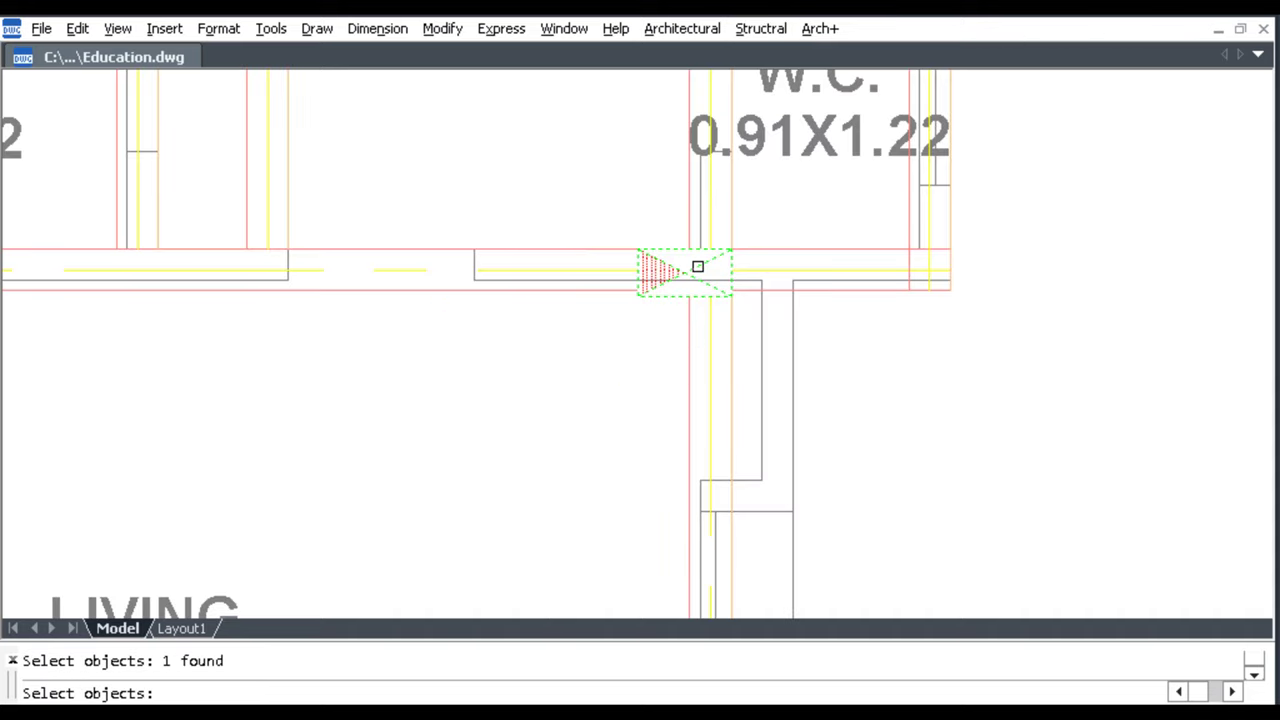
pyautogui.click(691, 327)
pyautogui.click(732, 345)
pyautogui.scroll(-5, 732, 345)
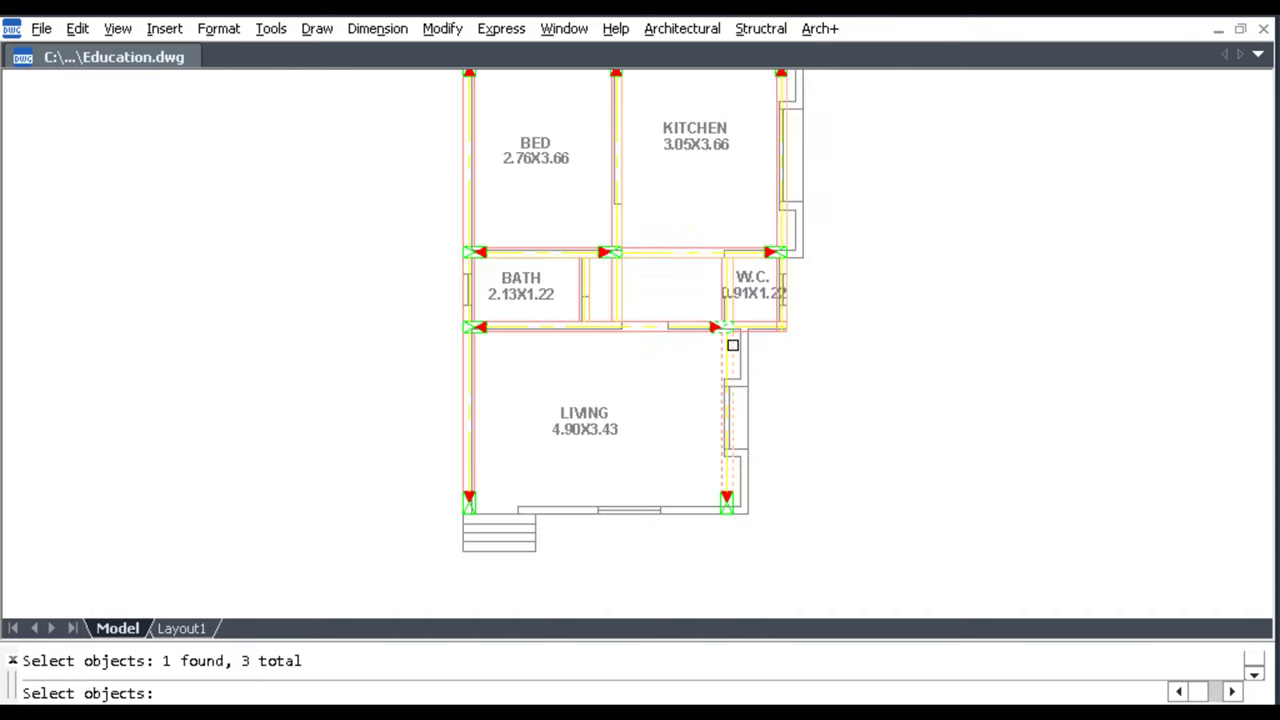
pyautogui.press('Return')
# Window-select the framing and move it horizontally to the right with Ortho on.
pyautogui.scroll(-3, 731, 343)
pyautogui.click(829, 525)
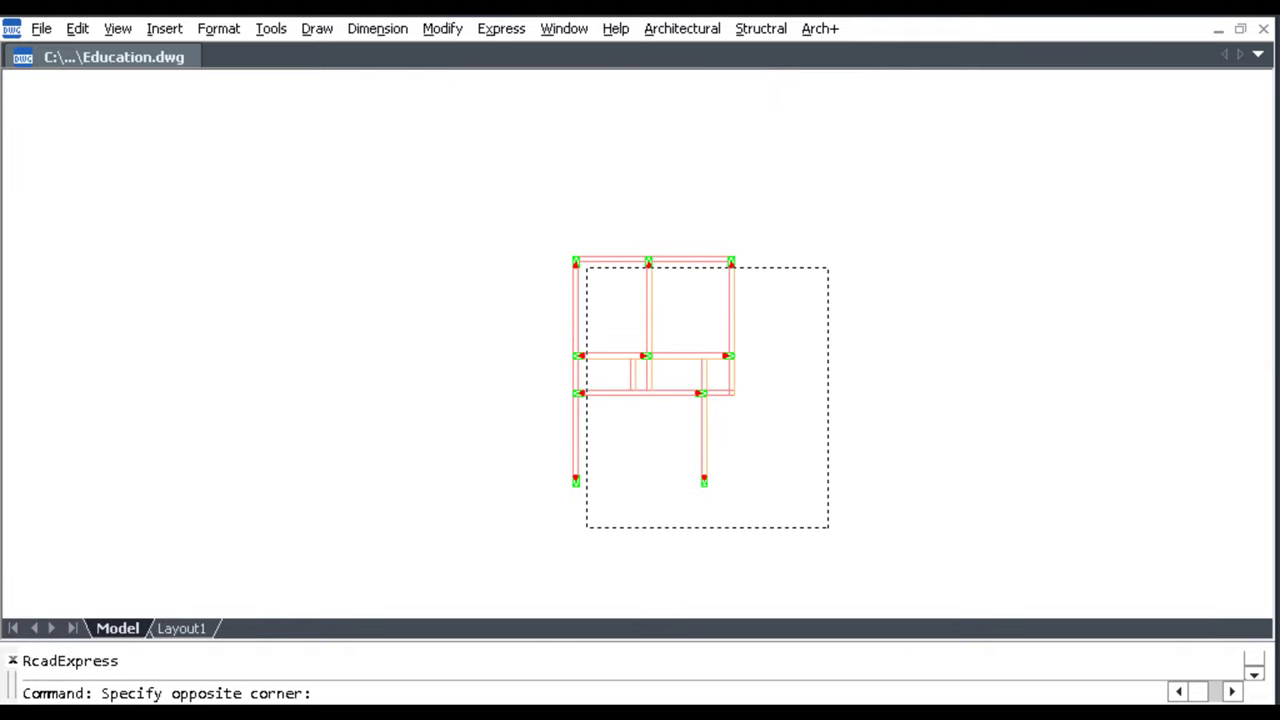
pyautogui.click(549, 231)
pyautogui.write('m')
pyautogui.press('Return')
pyautogui.click(645, 355)
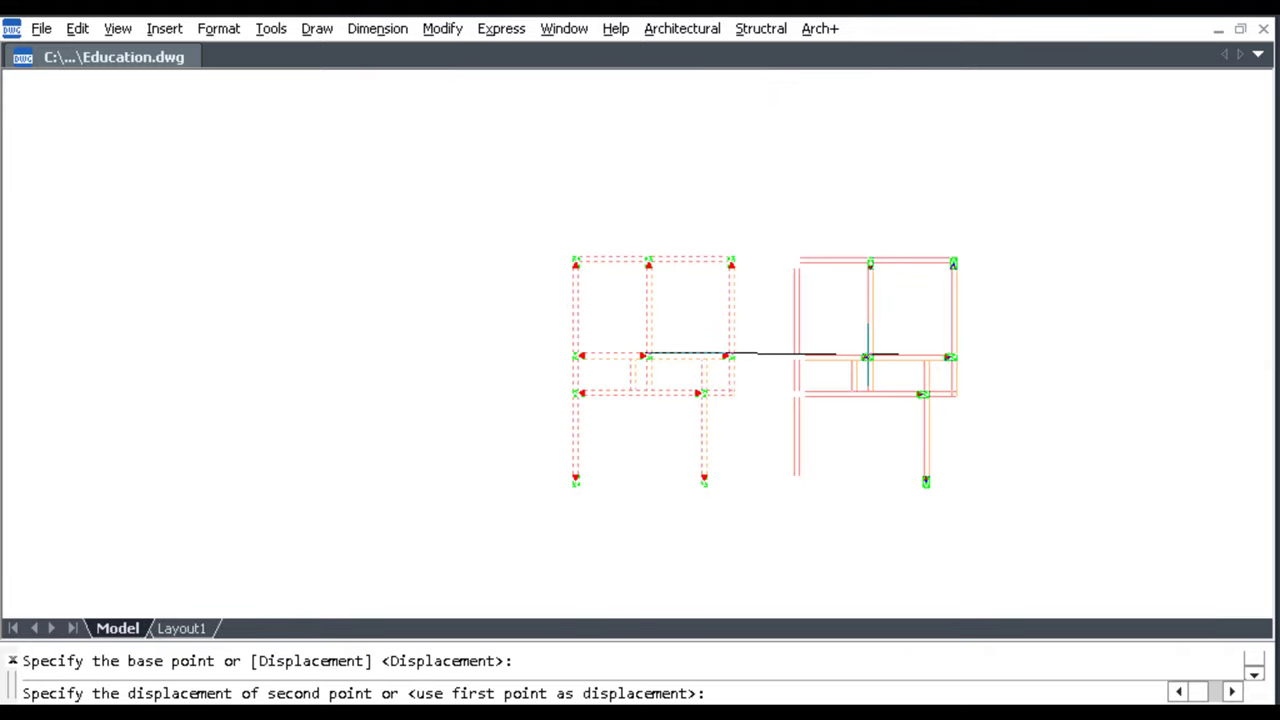
pyautogui.press('F8')
pyautogui.click(867, 351)
pyautogui.write('1')
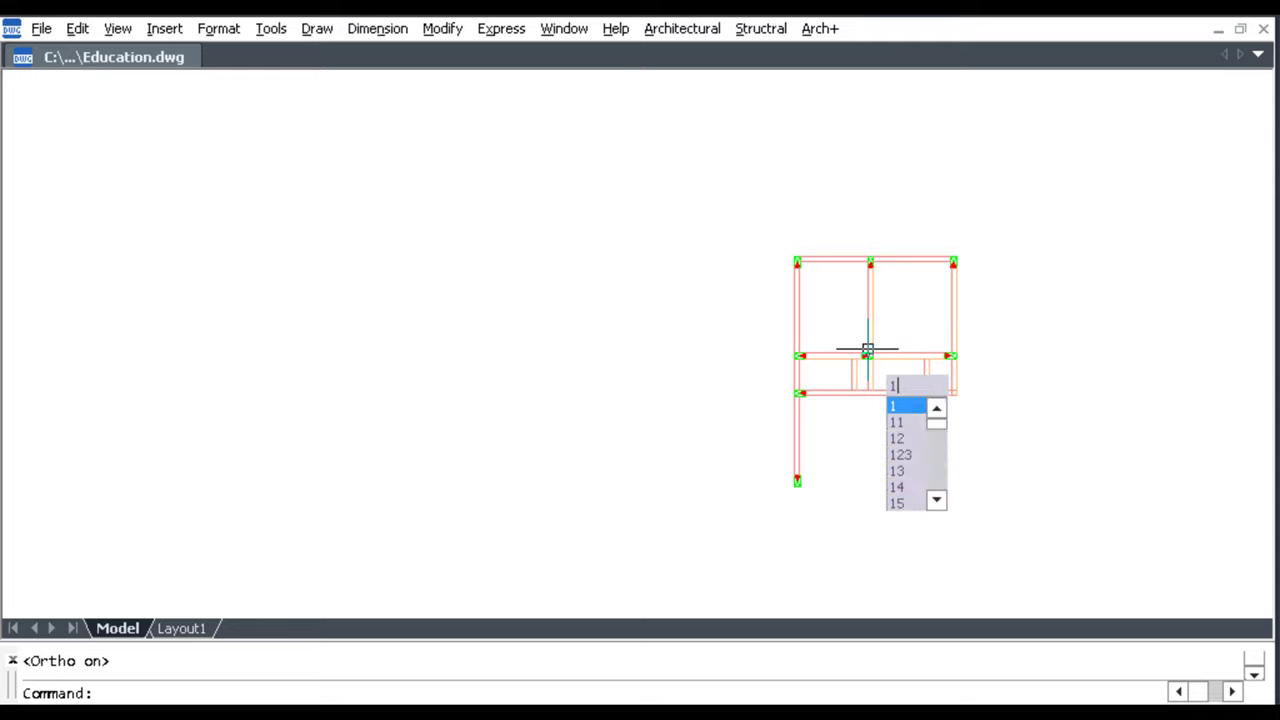
pyautogui.write('61')
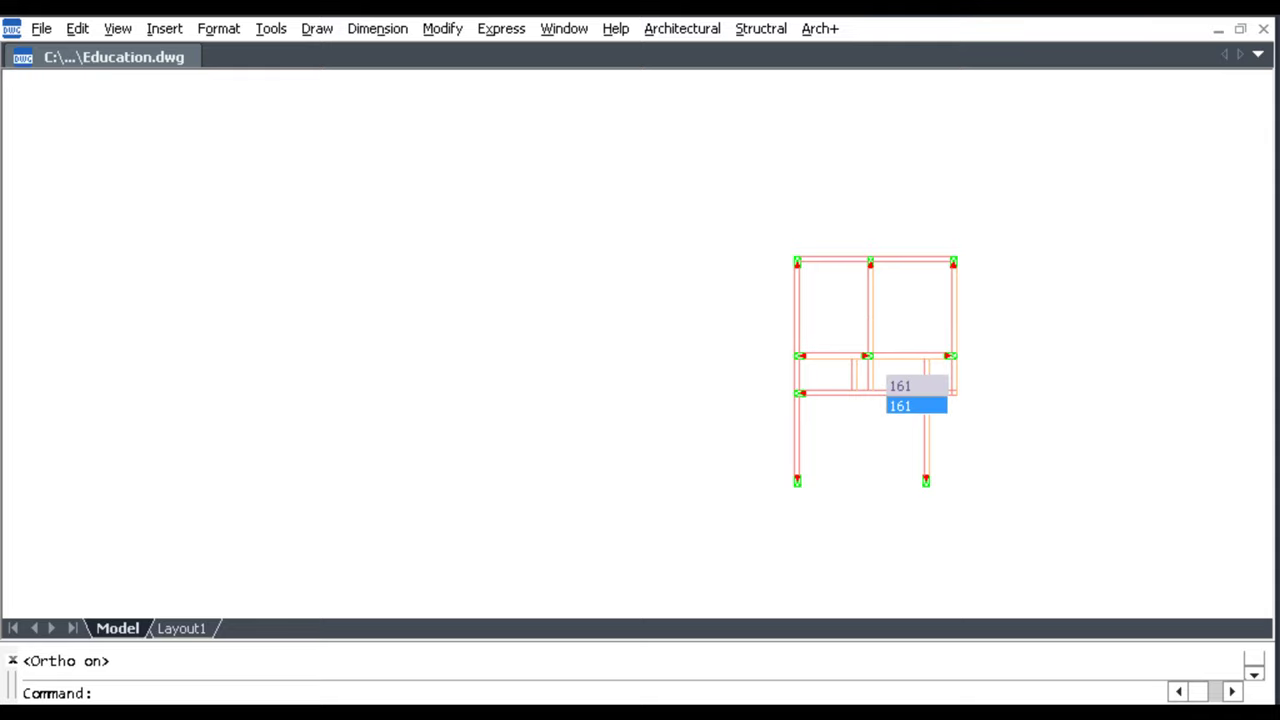
pyautogui.click(760, 28)
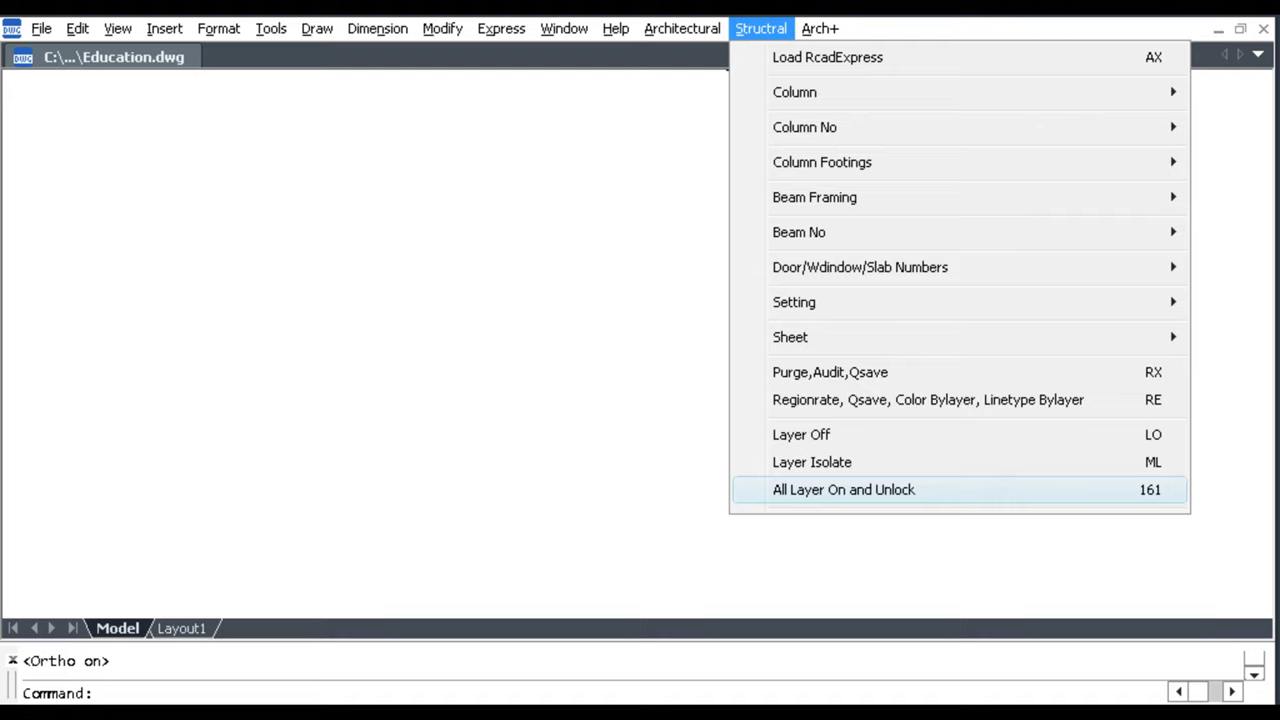
# Turn all layers back on and unlock them.
pyautogui.click(900, 489)
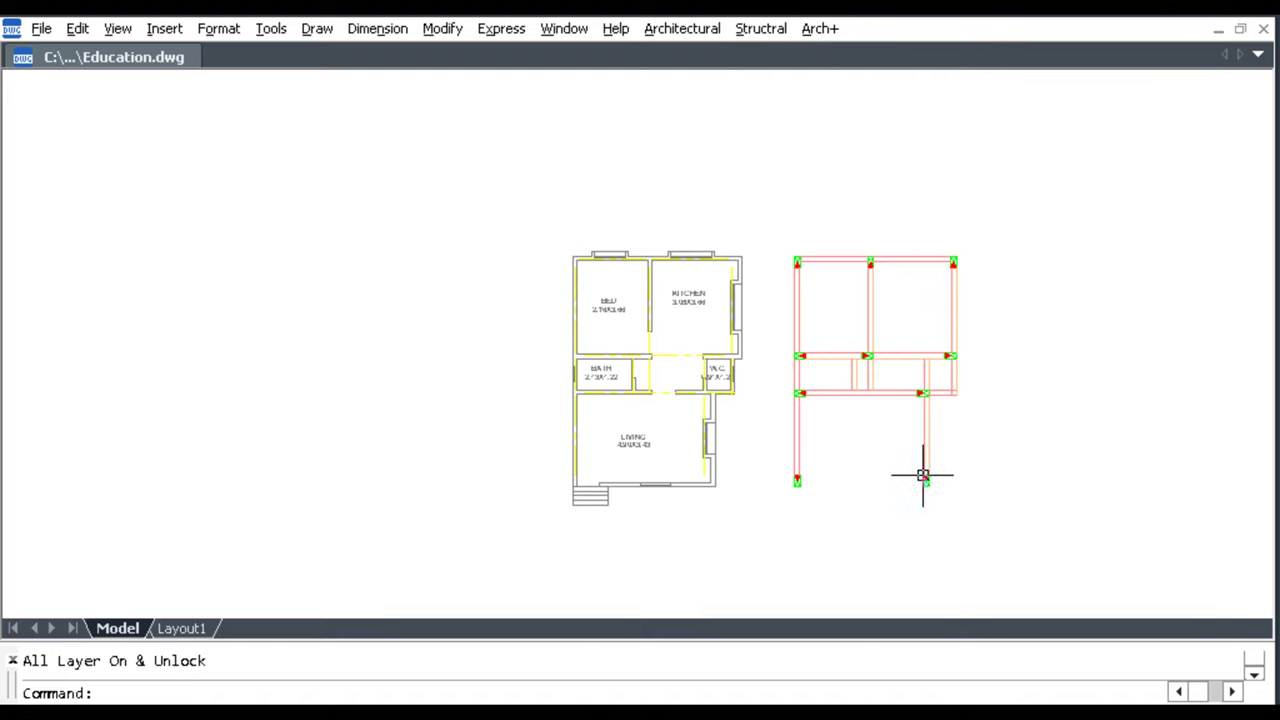
pyautogui.scroll(2, 903, 471)
pyautogui.moveTo(903, 471)
pyautogui.mouseDown(button='middle')
pyautogui.moveTo(880, 477)
pyautogui.moveTo(879, 515)
pyautogui.mouseUp(button='middle')
# Draw a beam with BO between the two bottom column bases and erase the stray line.
pyautogui.write('bo')
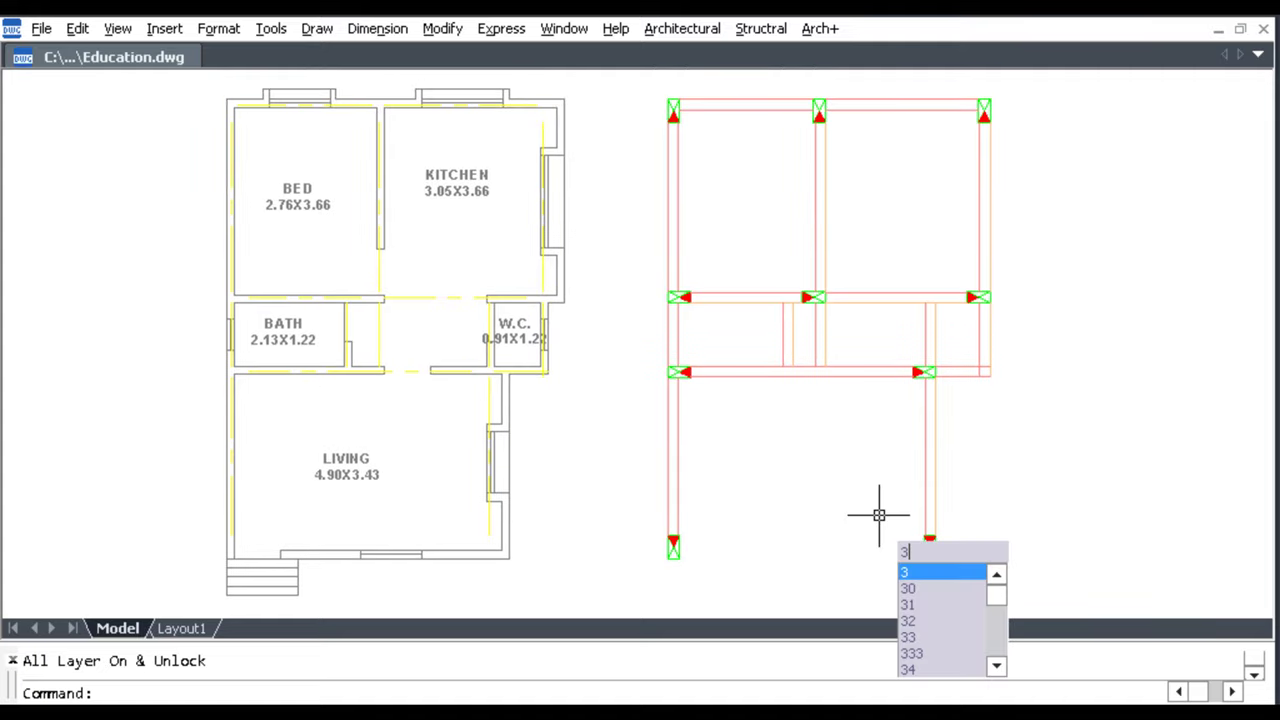
pyautogui.press('Return')
pyautogui.click(928, 558)
pyautogui.click(679, 558)
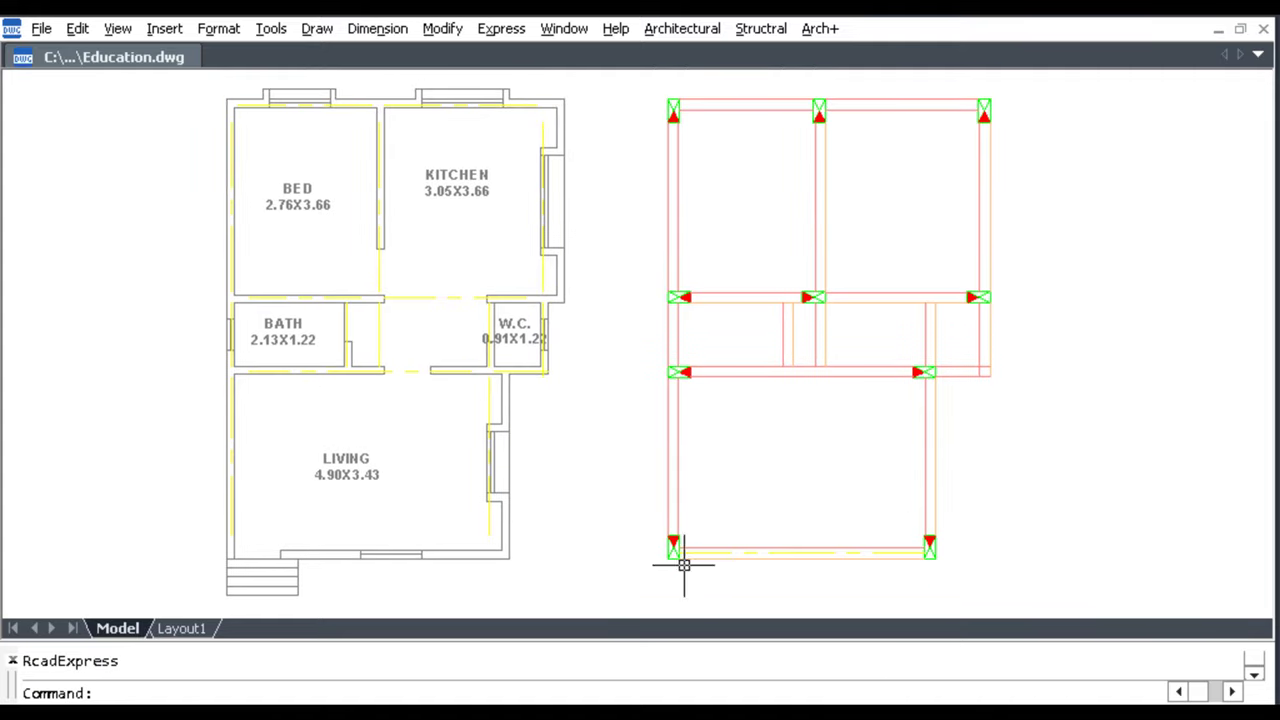
pyautogui.click(750, 552)
pyautogui.press('Delete')
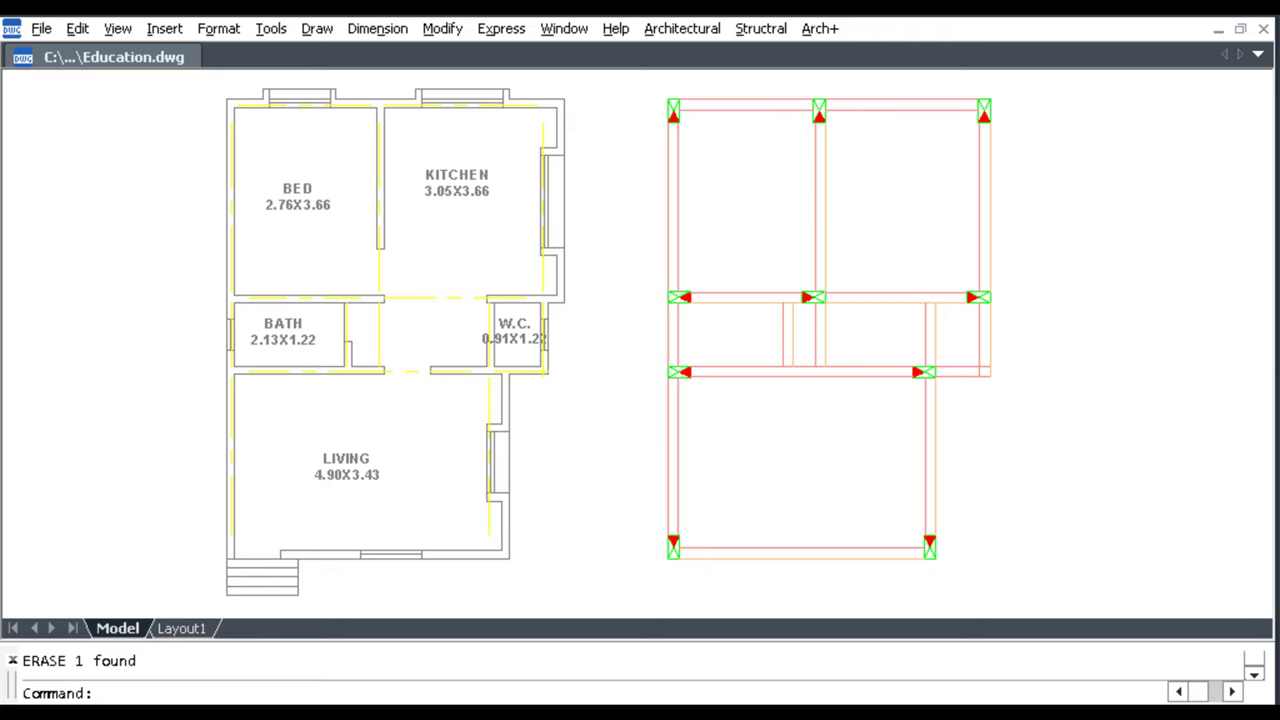
pyautogui.moveTo(1071, 549); pyautogui.dragTo(1044, 559, button='middle')
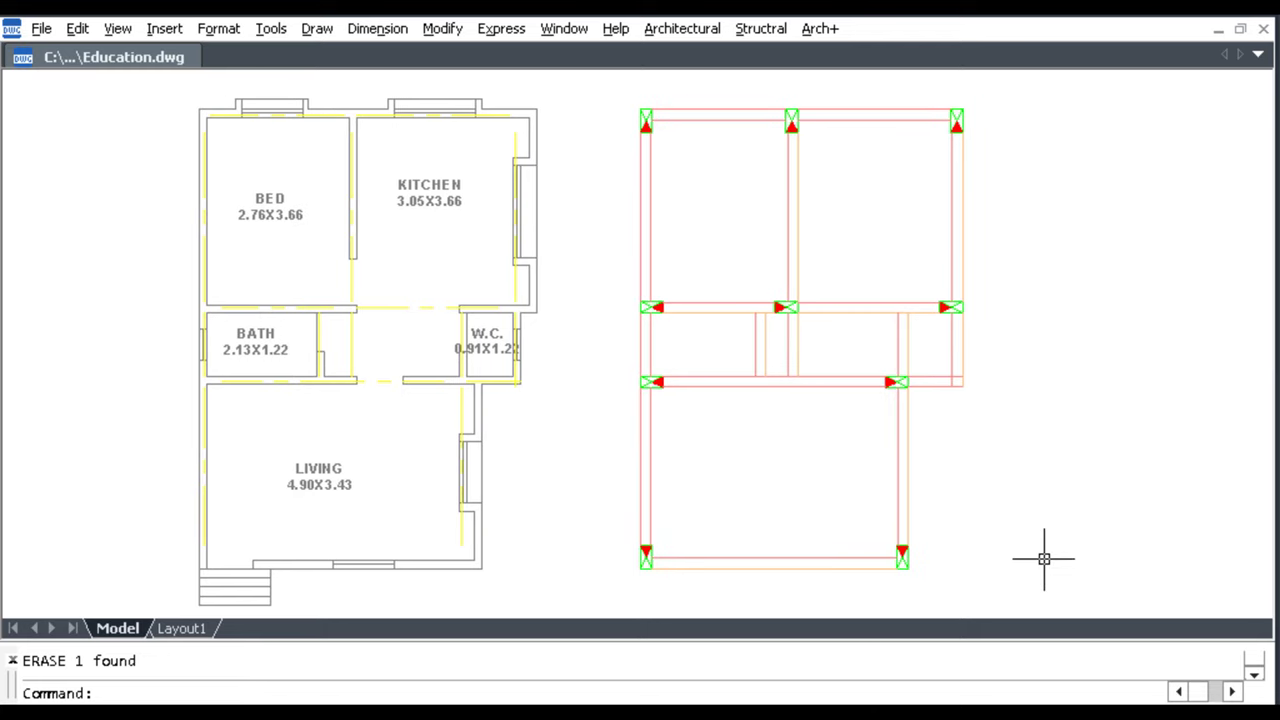
pyautogui.moveTo(1044, 559); pyautogui.dragTo(1050, 569, button='middle')
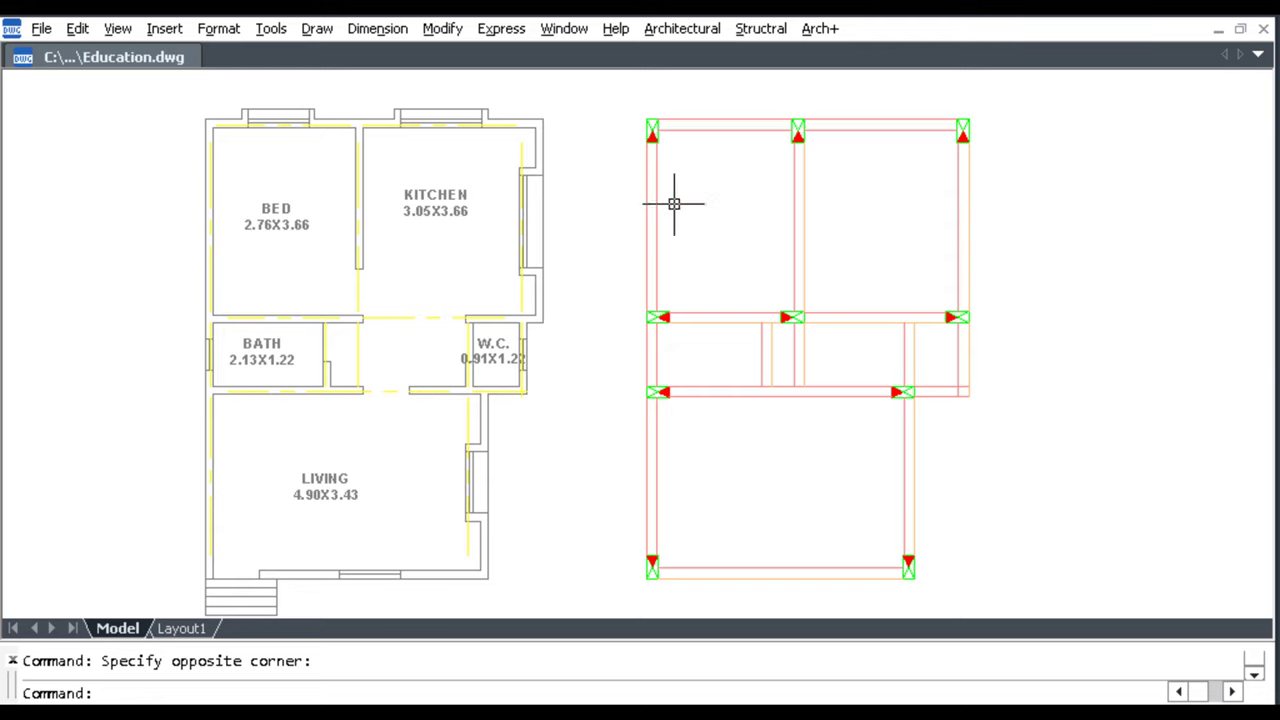
pyautogui.click(761, 28)
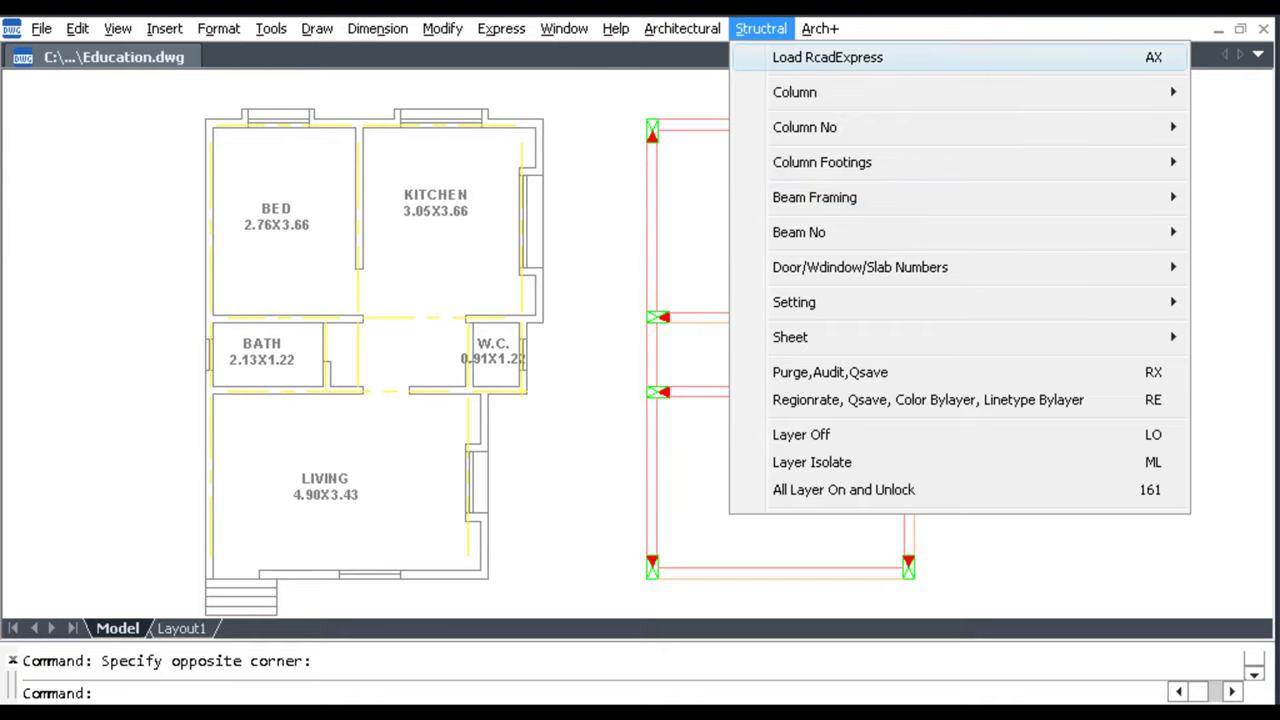
# Load RcadExpress (AX) and check the Ax Loaded message on the command line.
pyautogui.click(827, 57)
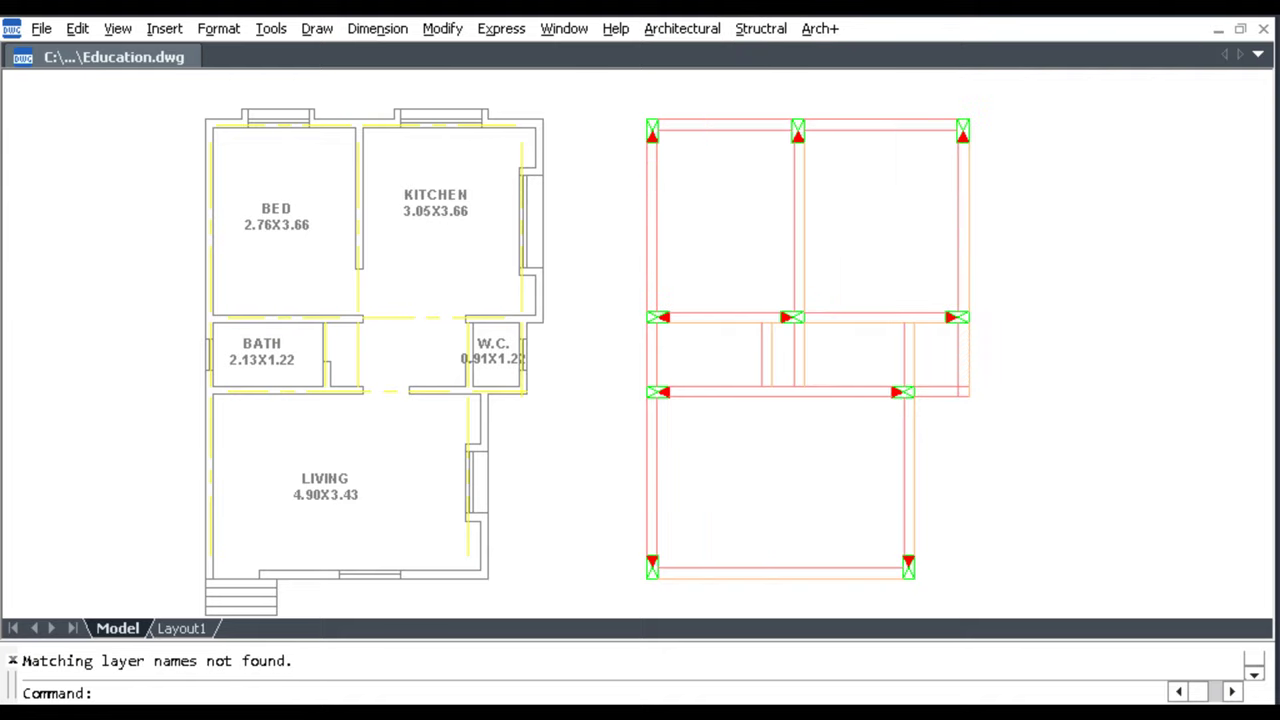
pyautogui.moveTo(102, 660); pyautogui.dragTo(22, 660)
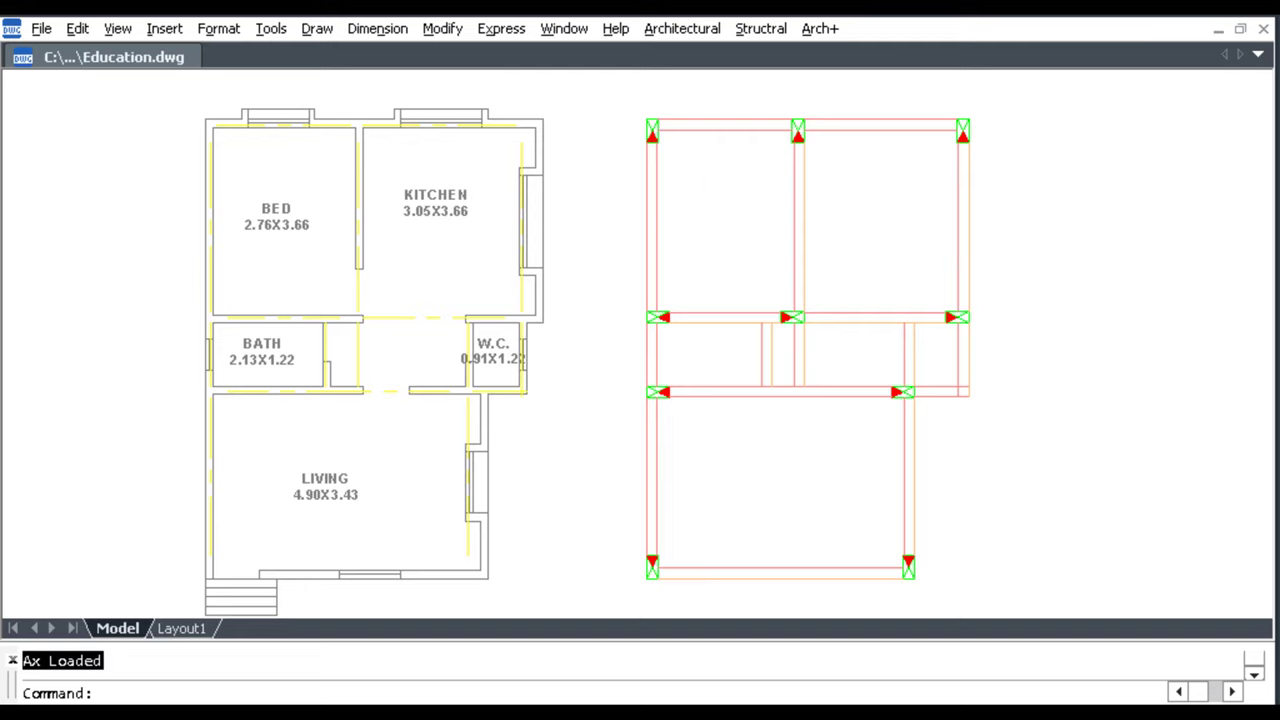
pyautogui.click(762, 28)
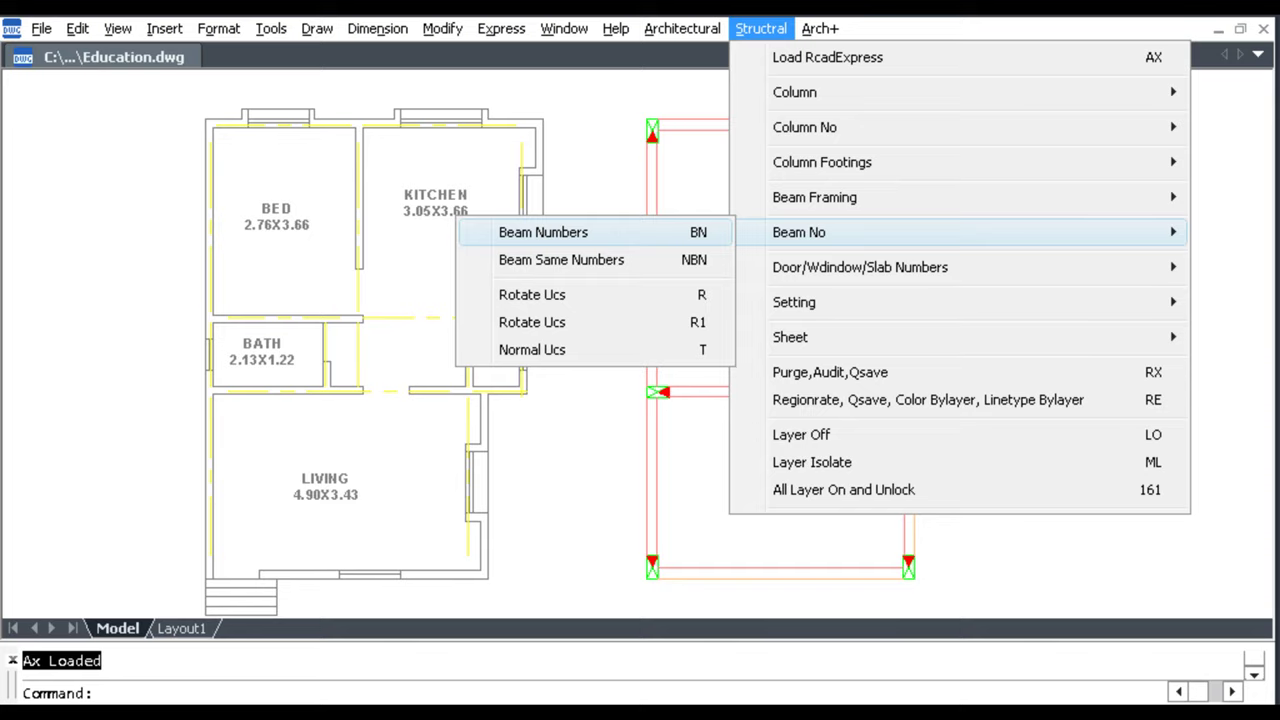
# Start Beam Numbers (BN) with Id B, start number 1 and the default 0.20 distance.
pyautogui.click(560, 232)
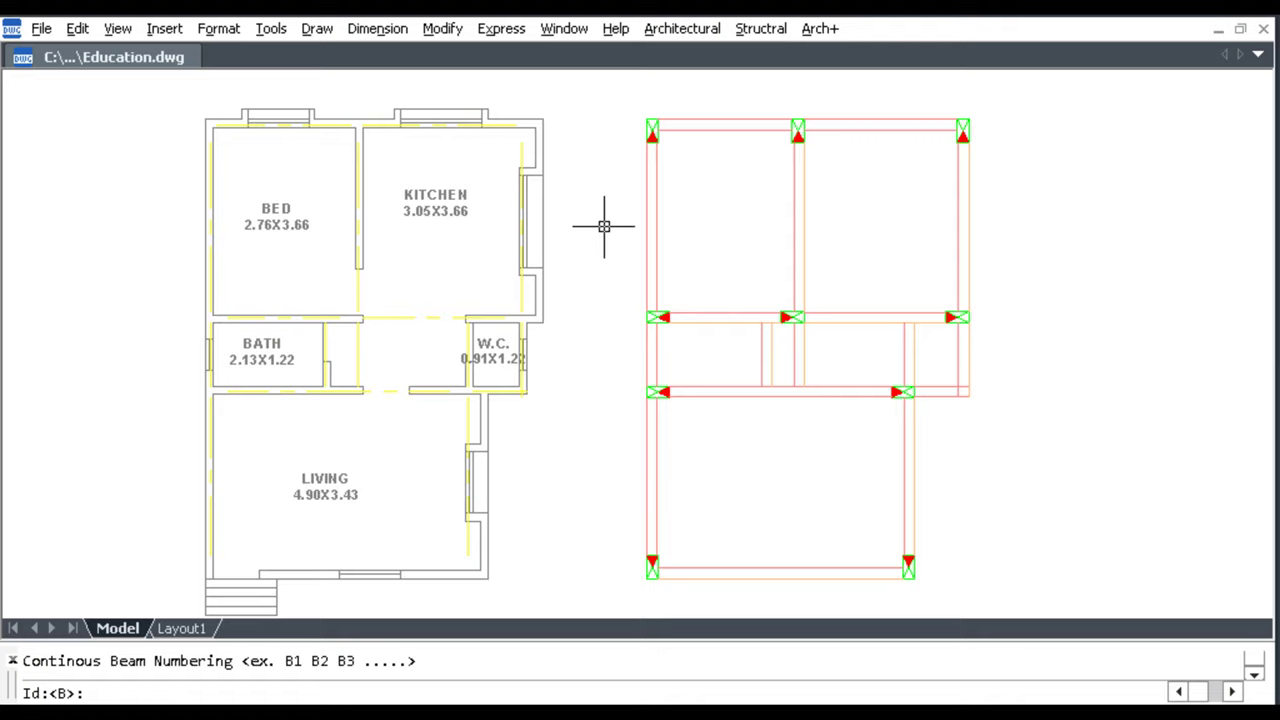
pyautogui.write('b')
pyautogui.press('Return')
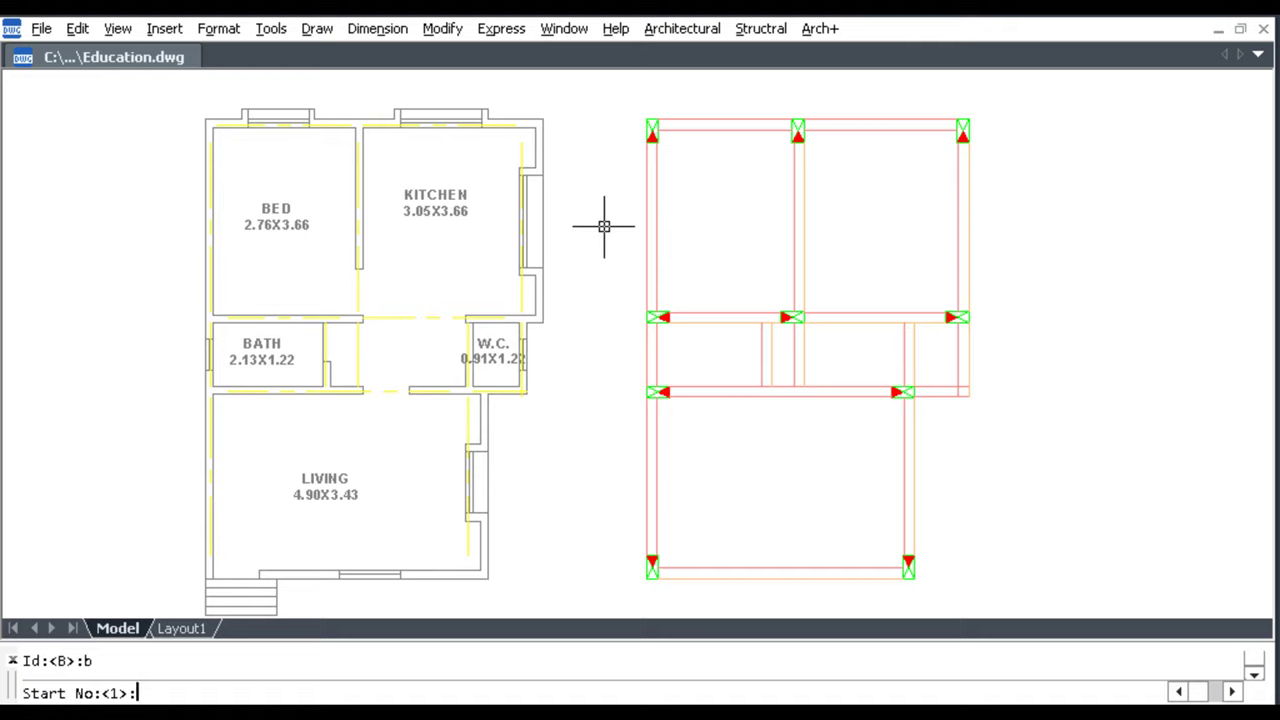
pyautogui.write('1')
pyautogui.press('Return')
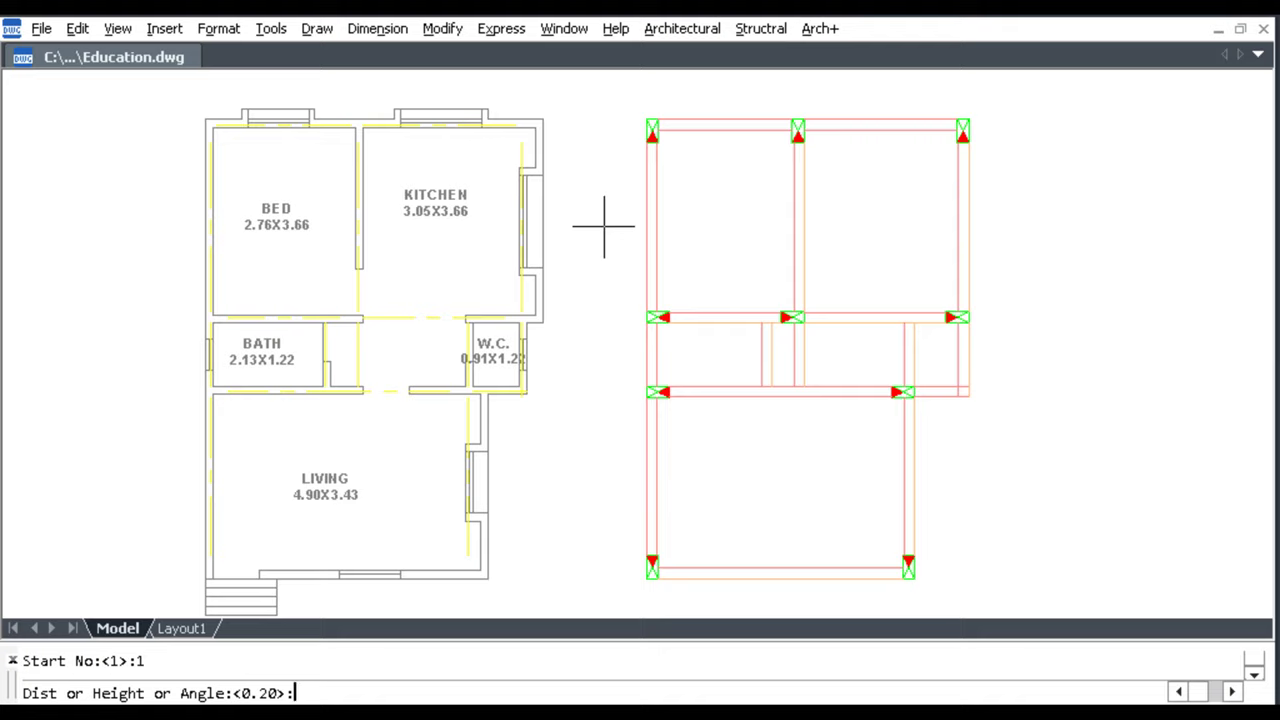
pyautogui.press('Return')
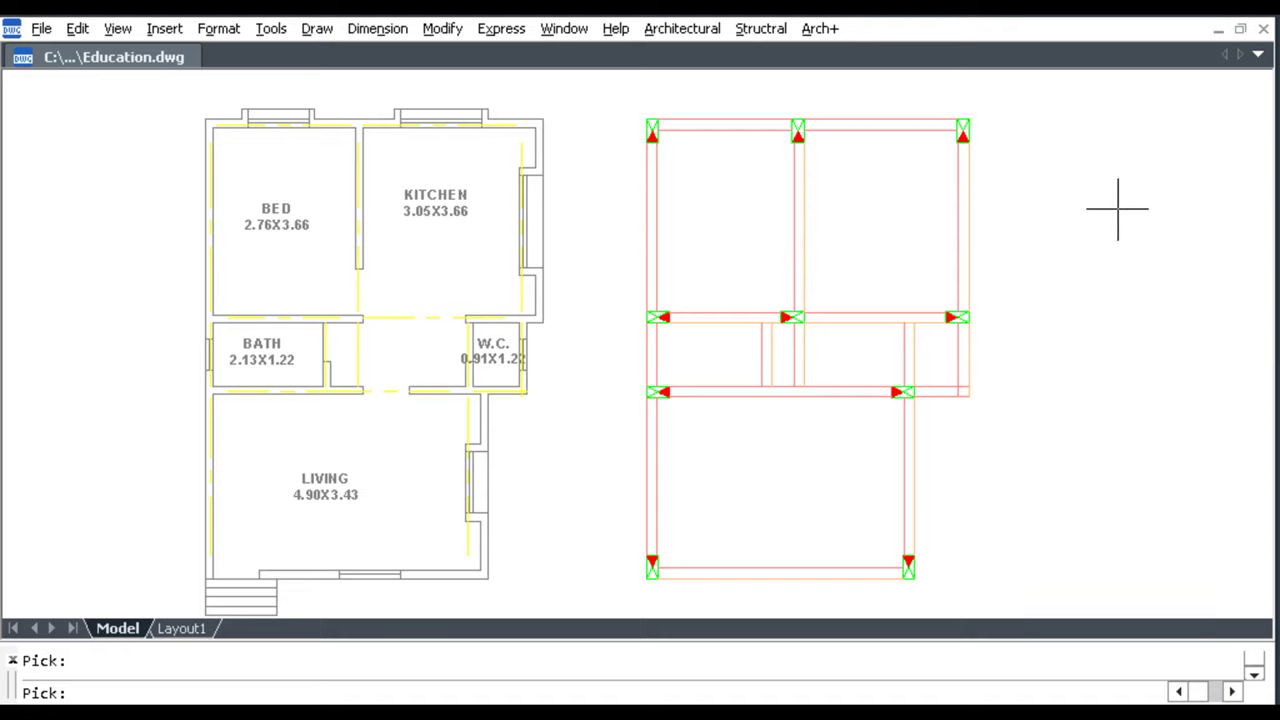
# Label the horizontal beams B1 through B7 from top to bottom, then end numbering.
pyautogui.click(722, 244)
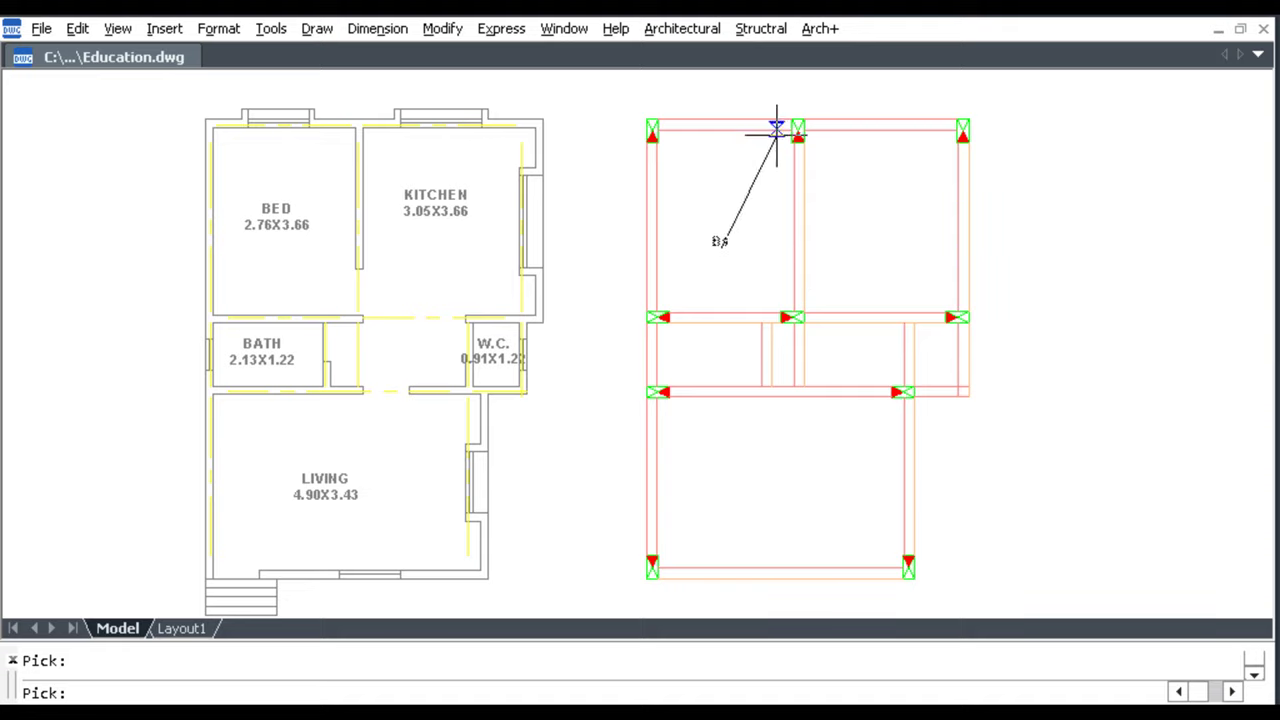
pyautogui.click(725, 114)
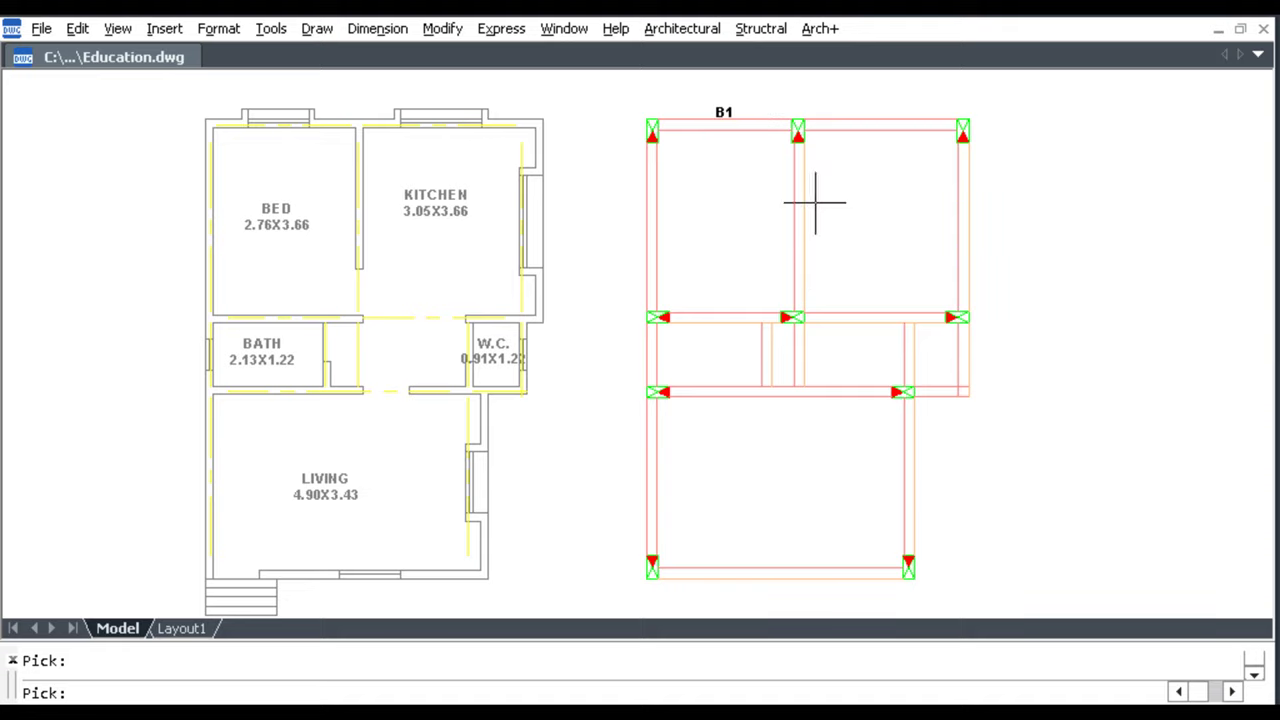
pyautogui.click(1068, 117)
pyautogui.click(879, 114)
pyautogui.click(866, 230)
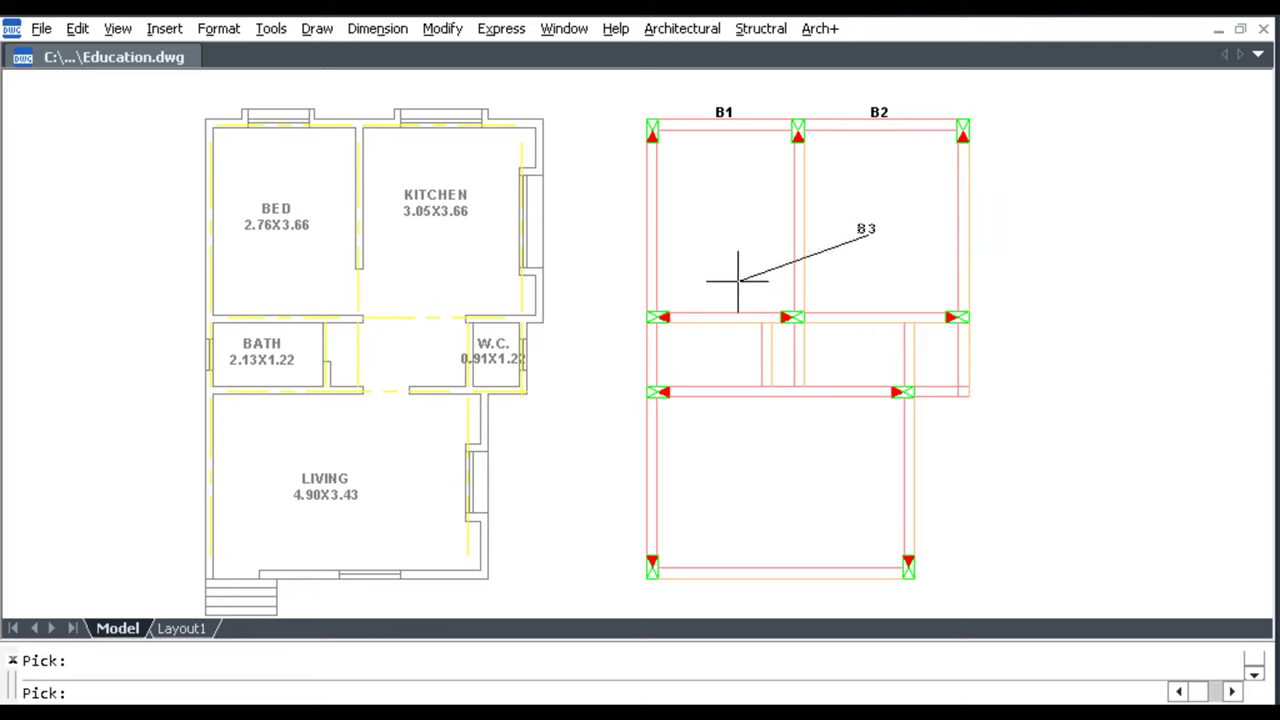
pyautogui.click(724, 306)
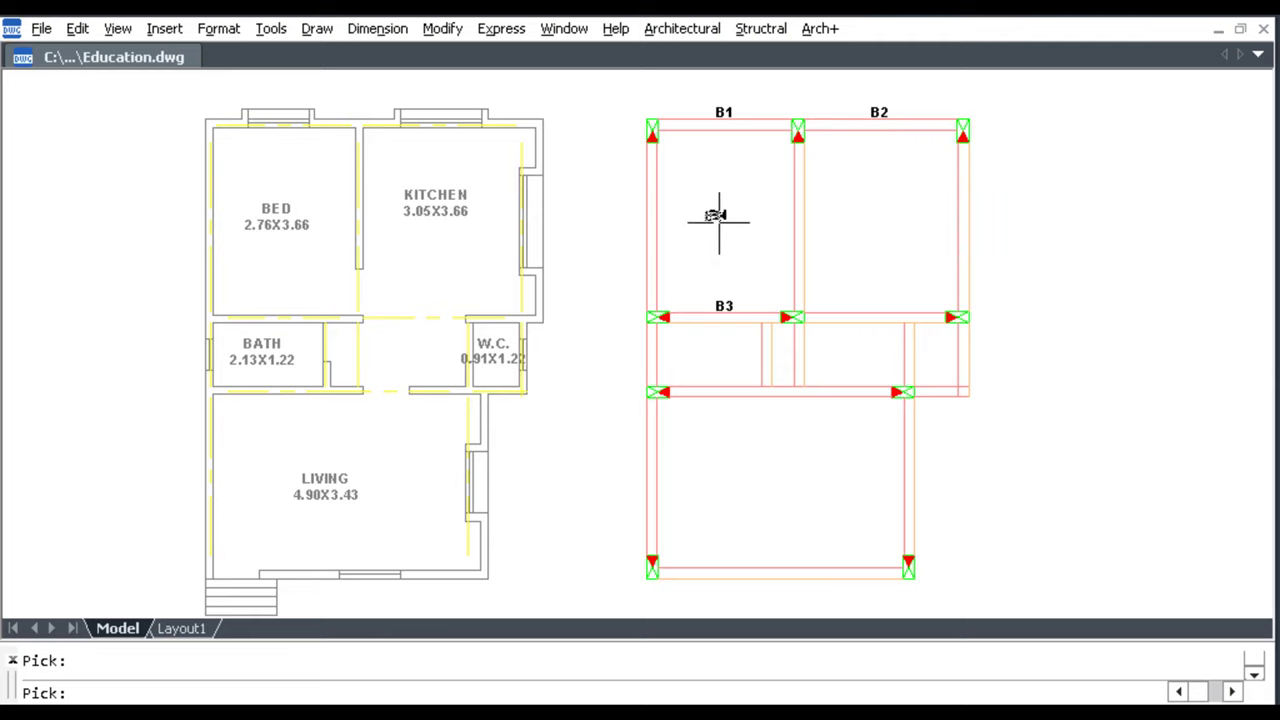
pyautogui.click(874, 306)
pyautogui.click(781, 407)
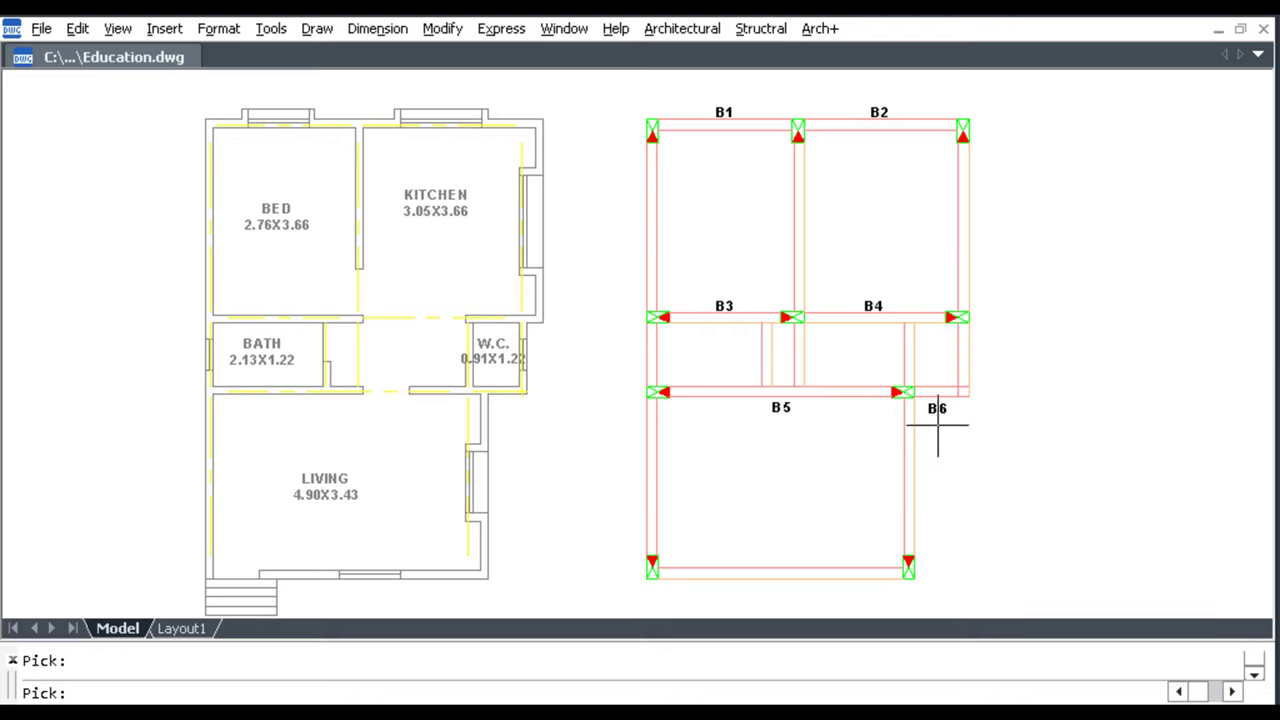
pyautogui.click(937, 410)
pyautogui.click(780, 569)
pyautogui.press('Escape')
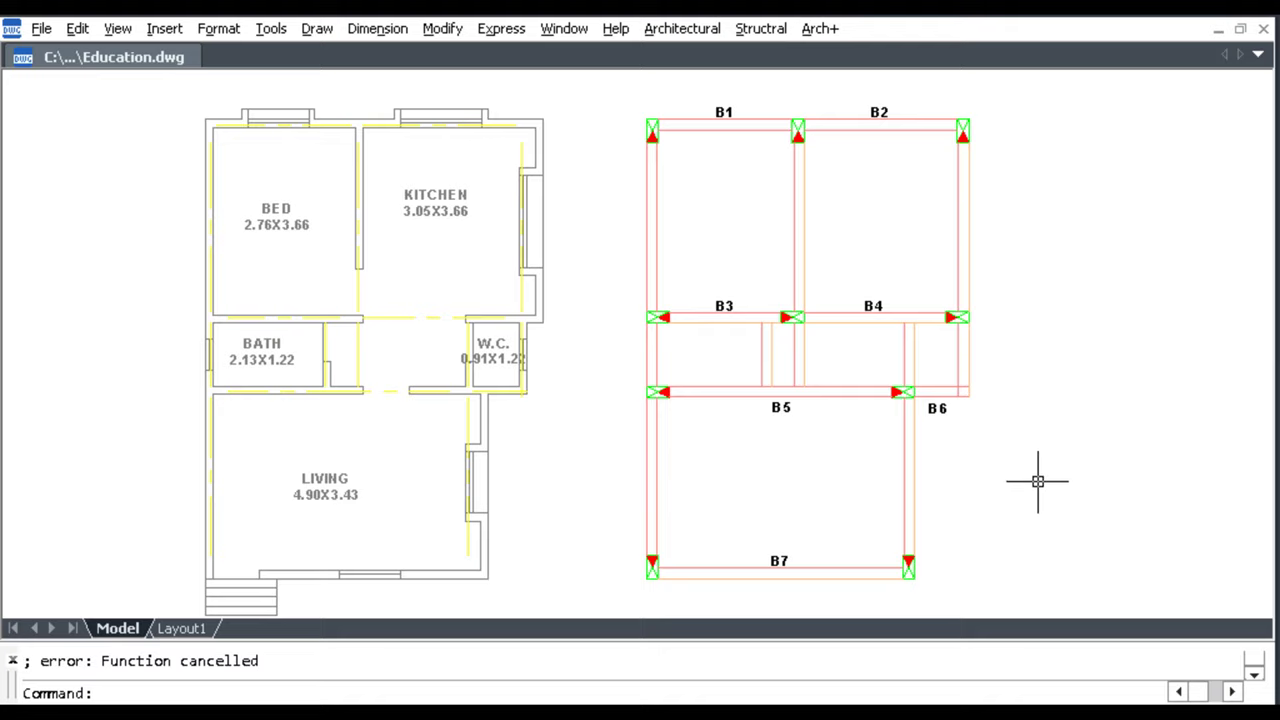
pyautogui.click(761, 28)
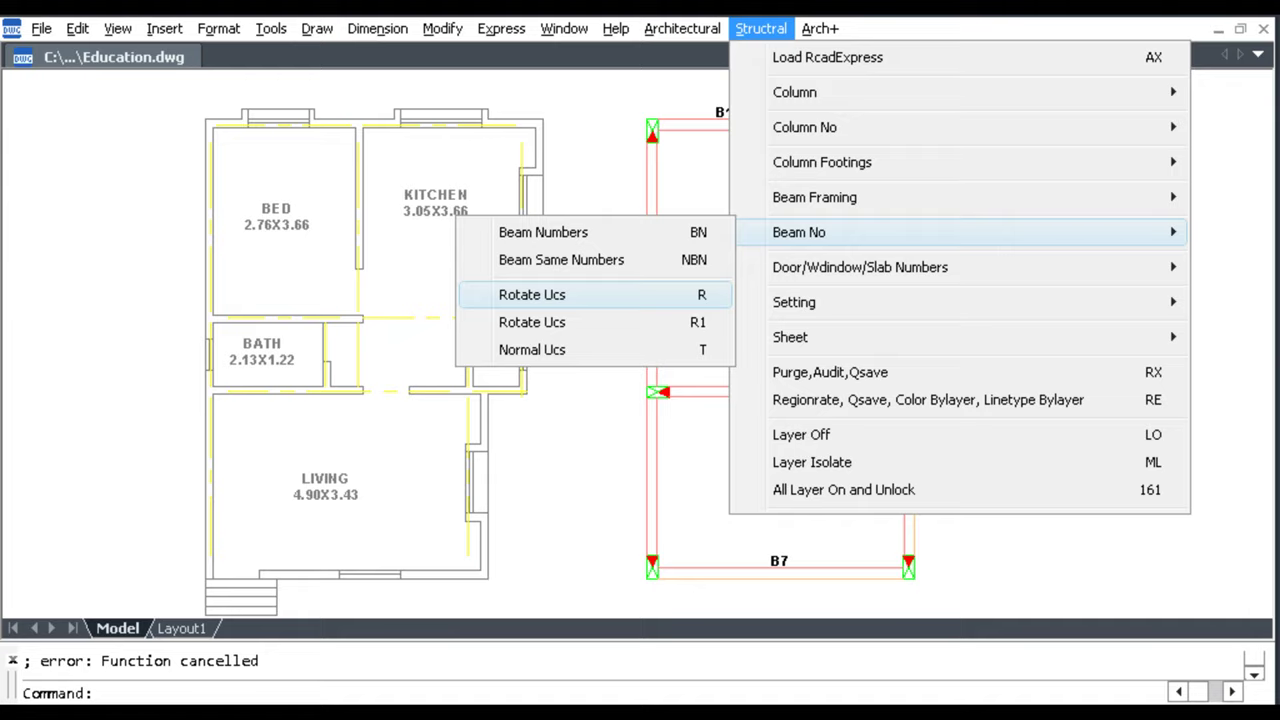
# Rotate the UCS to align with the left vertical beam.
pyautogui.click(685, 294)
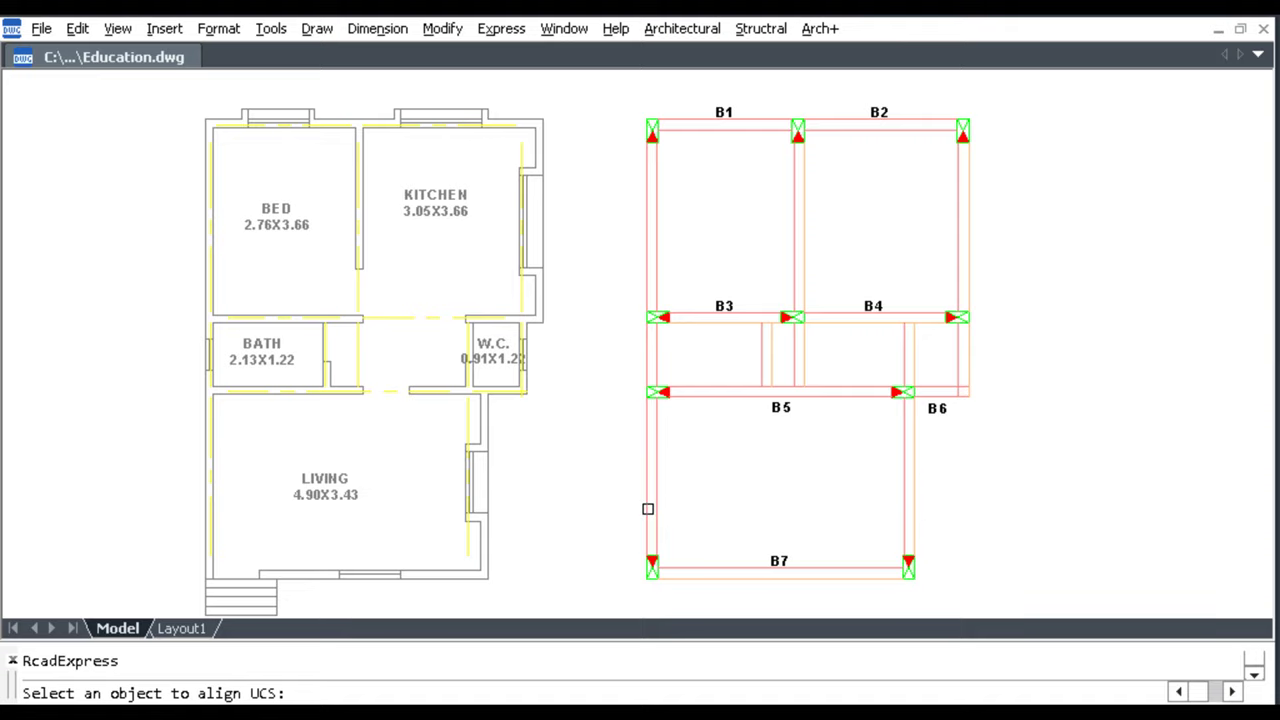
pyautogui.click(648, 509)
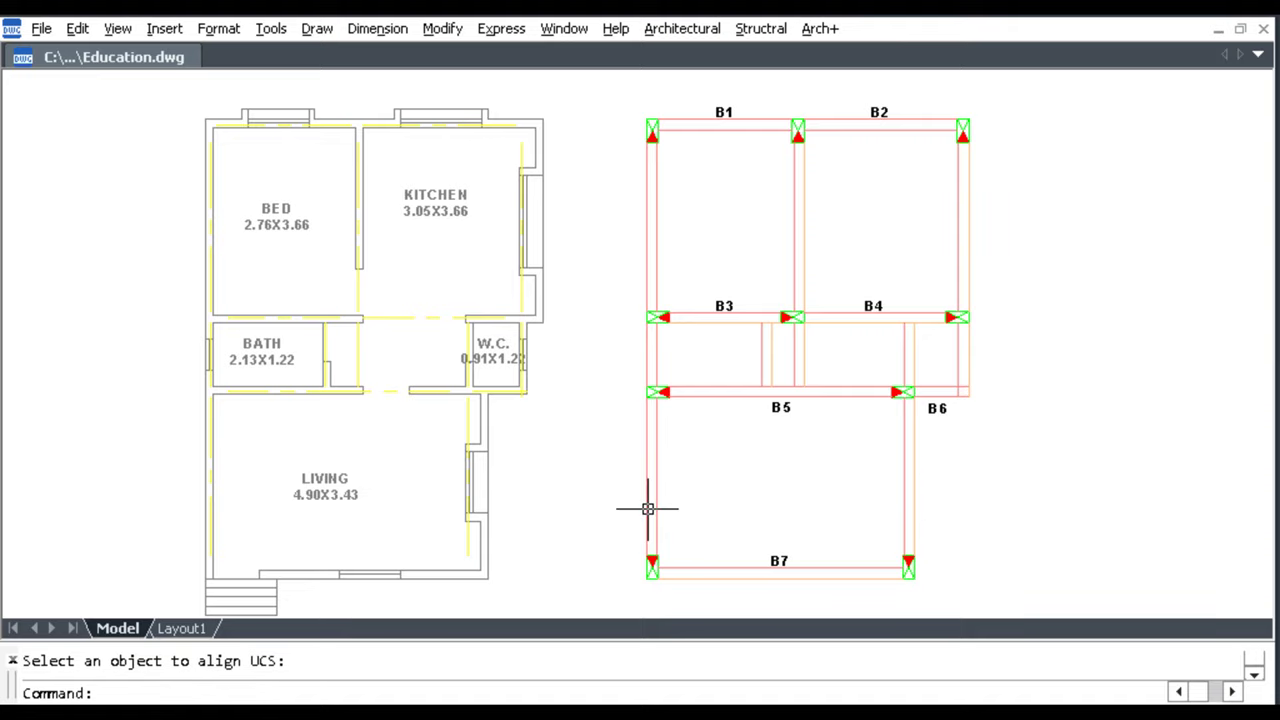
pyautogui.click(761, 28)
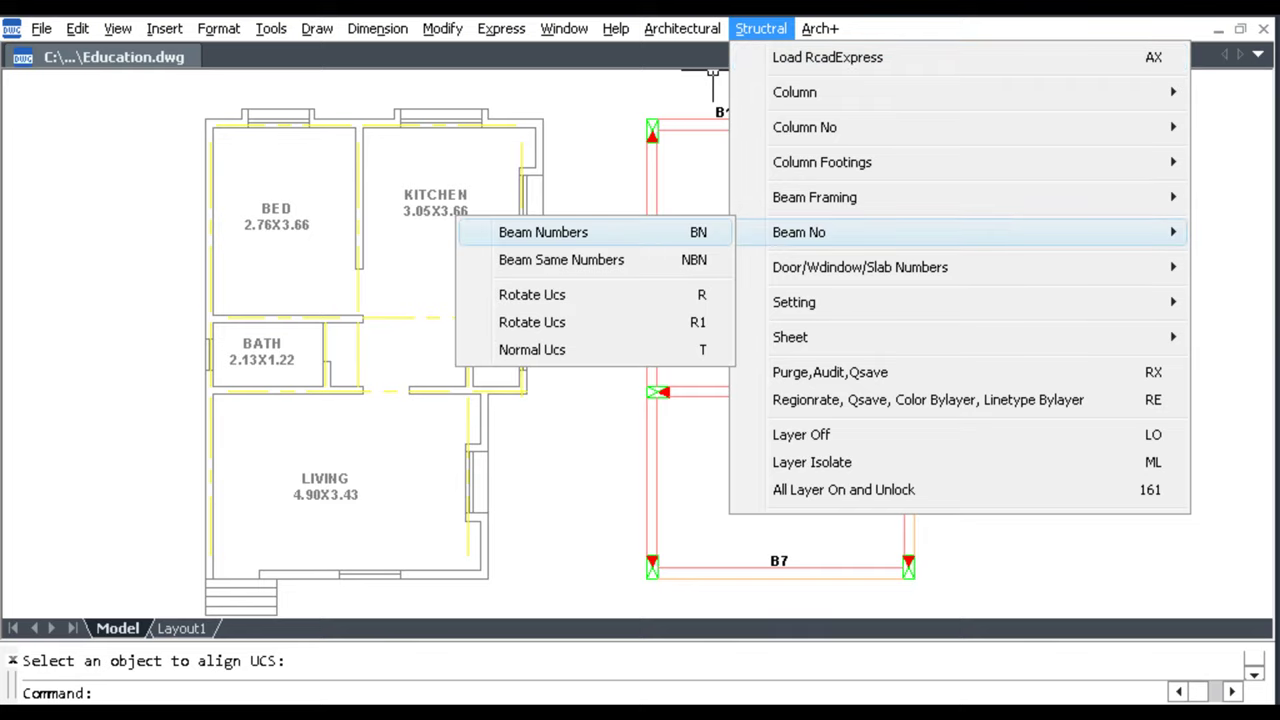
# Restart Beam Numbers with Id B, start number 8 and the default 0.20 distance.
pyautogui.click(560, 232)
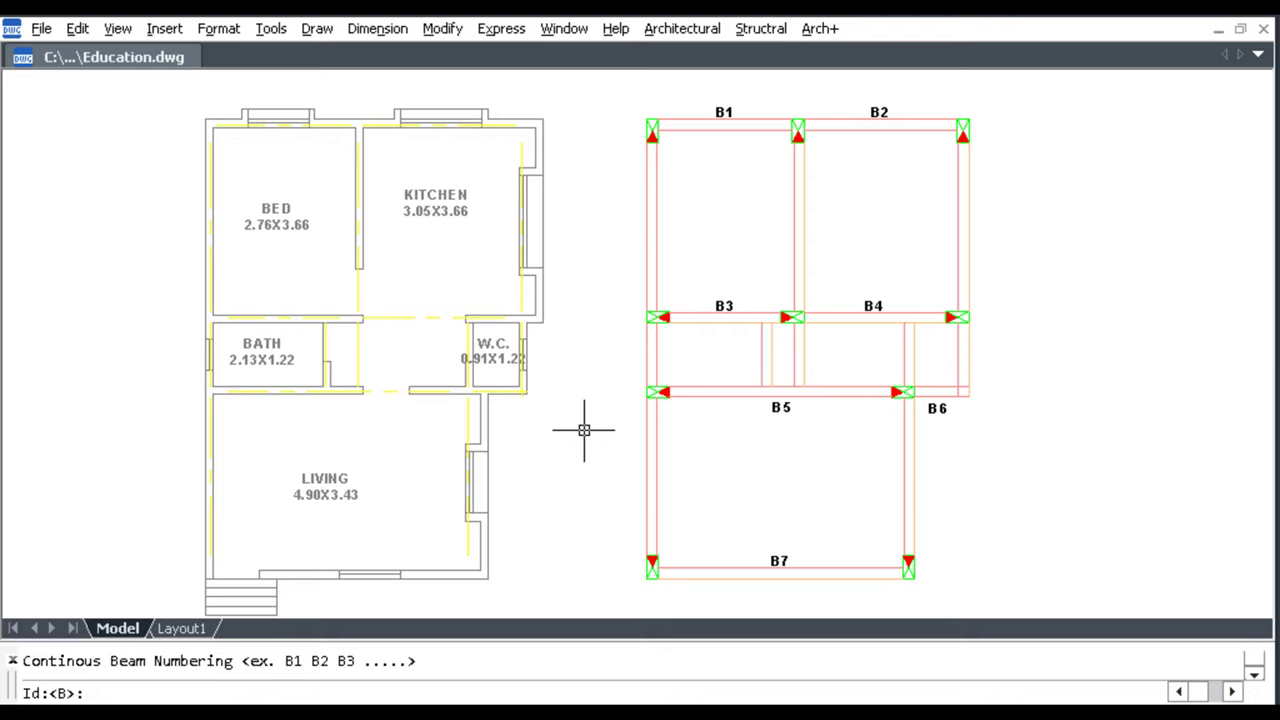
pyautogui.write('b')
pyautogui.press('Return')
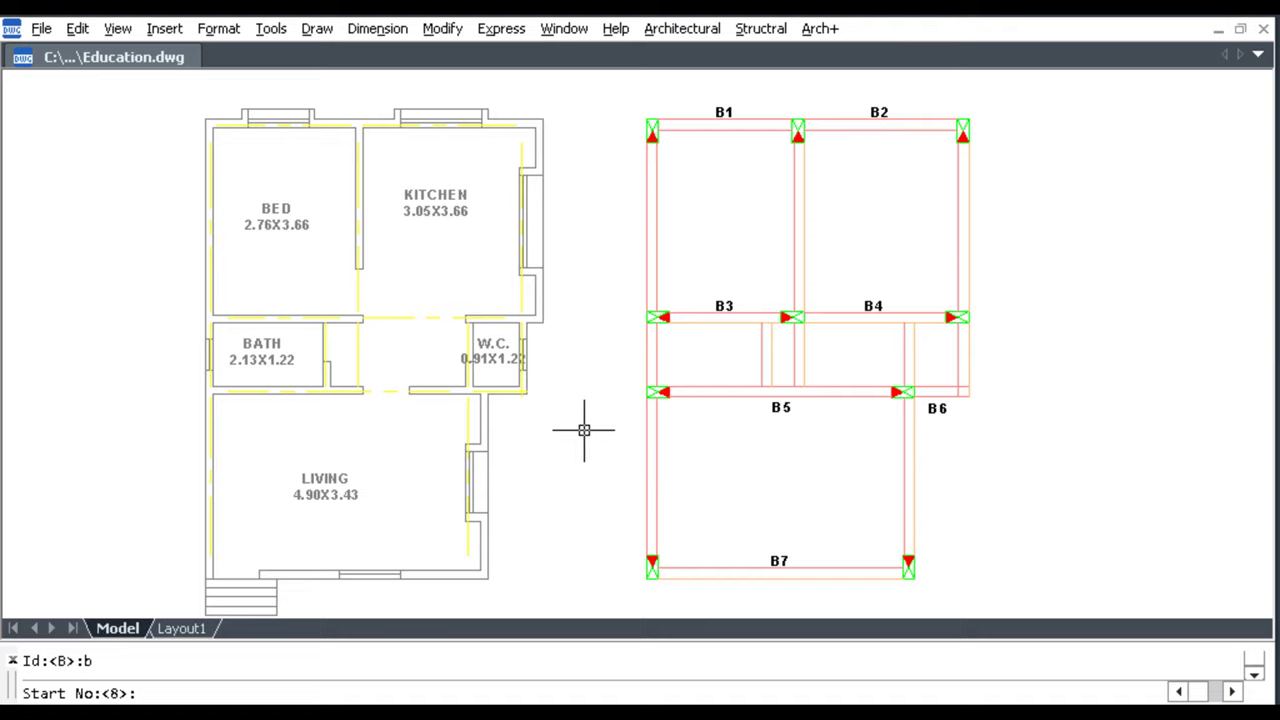
pyautogui.write('8')
pyautogui.press('Return')
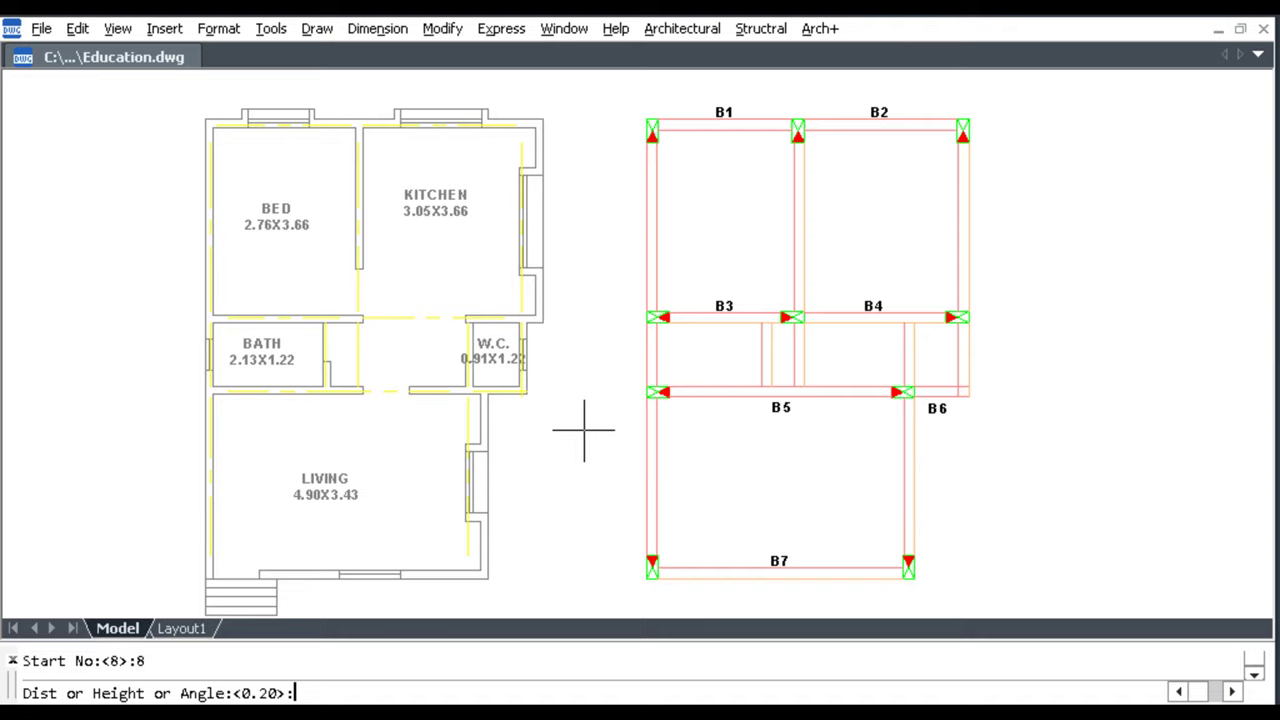
pyautogui.press('Return')
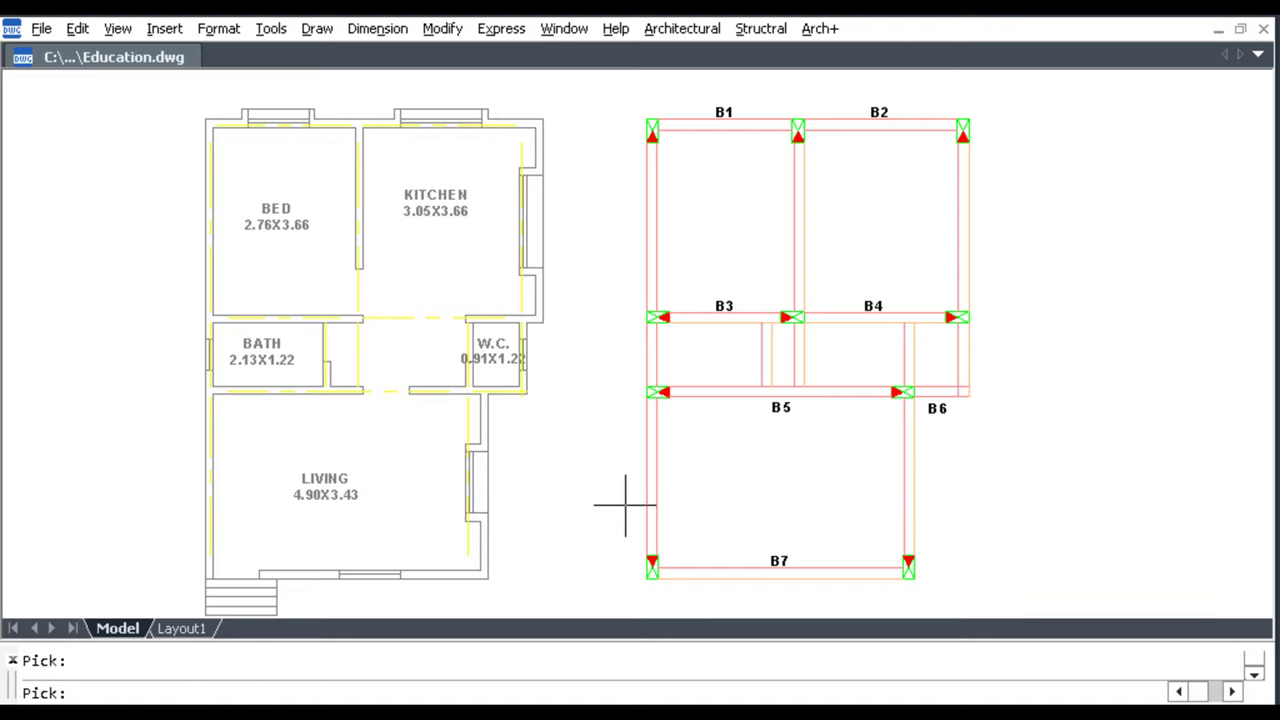
# Number the ten vertical beams B8 through B17, left to right, then end beam numbering.
pyautogui.click(651, 482)
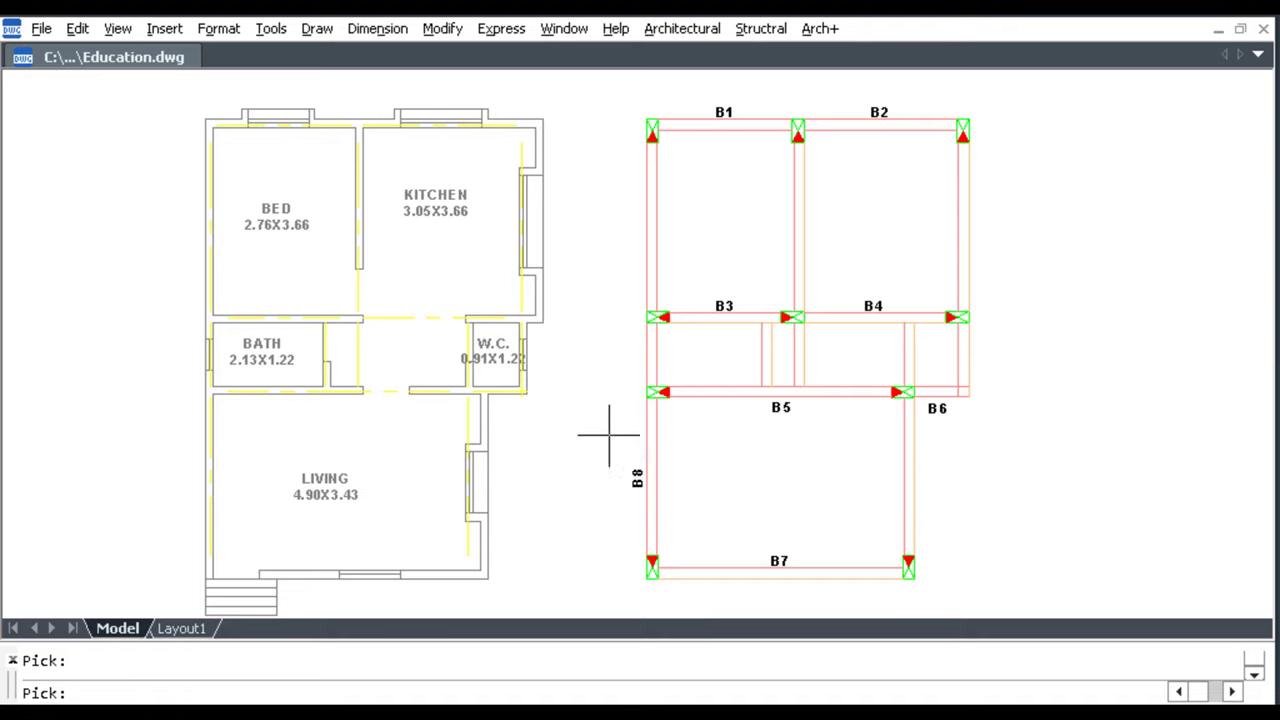
pyautogui.click(633, 357)
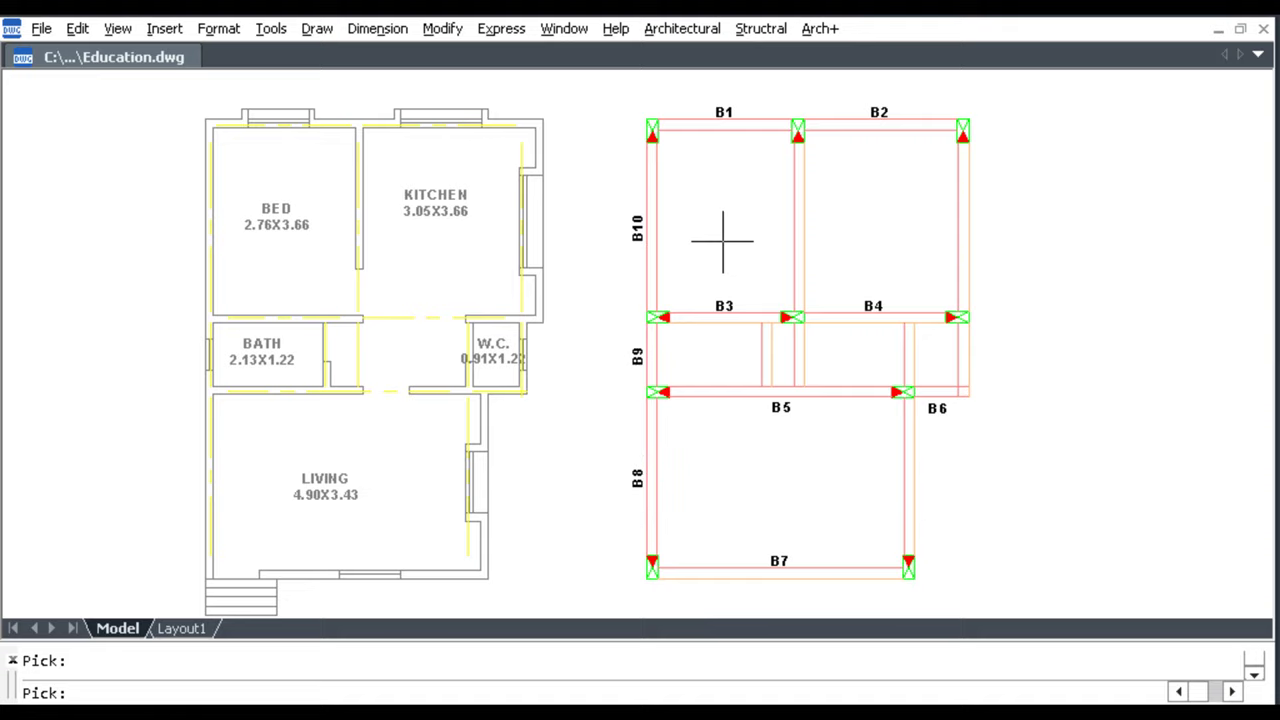
pyautogui.click(750, 357)
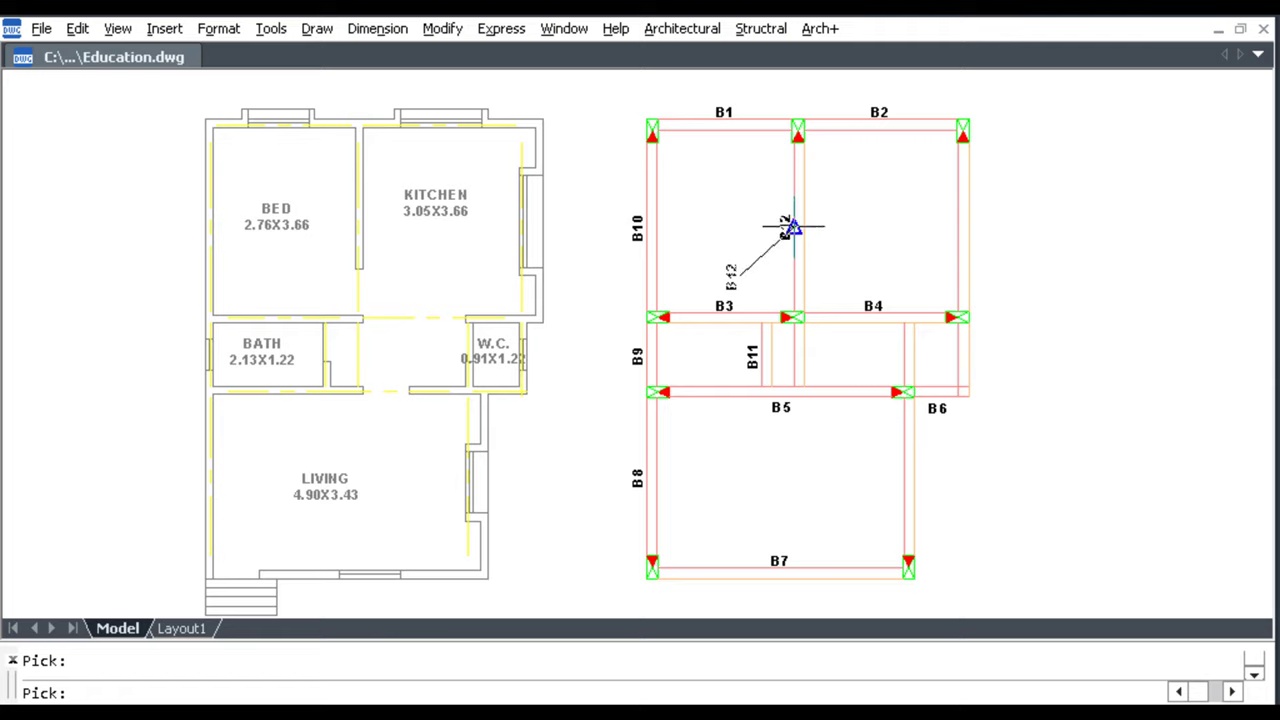
pyautogui.click(793, 228)
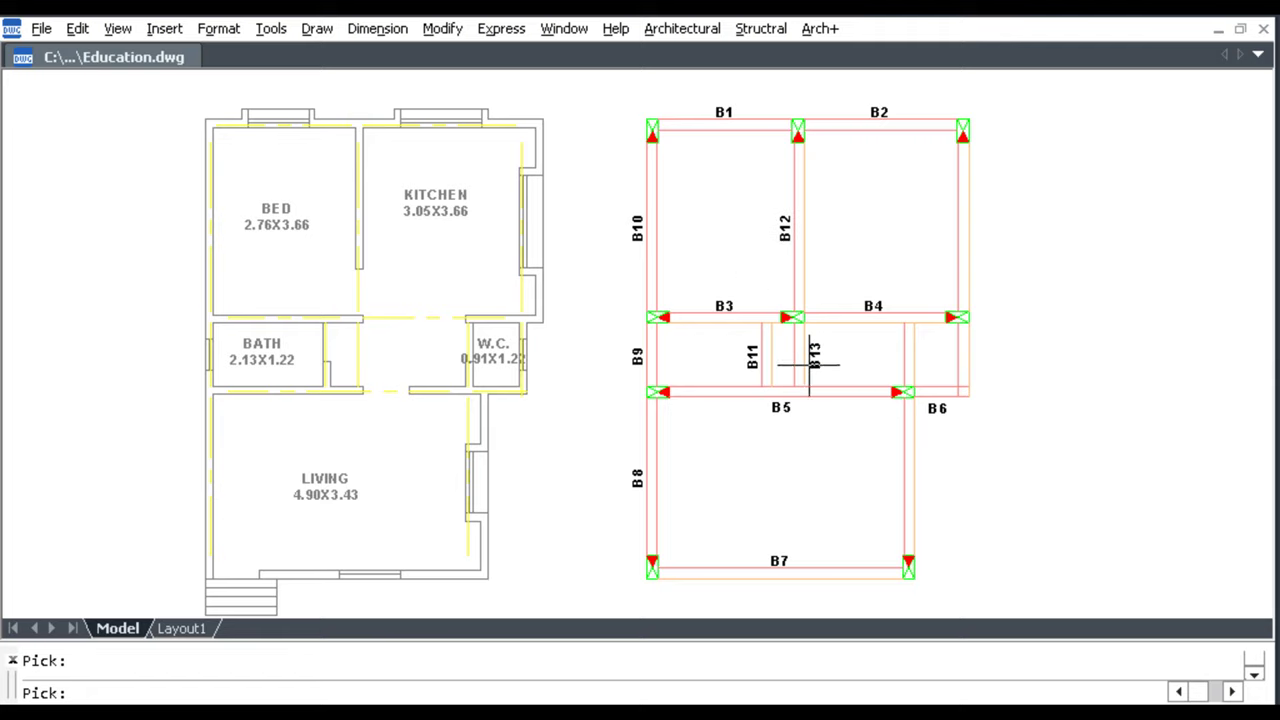
pyautogui.click(810, 365)
pyautogui.click(895, 480)
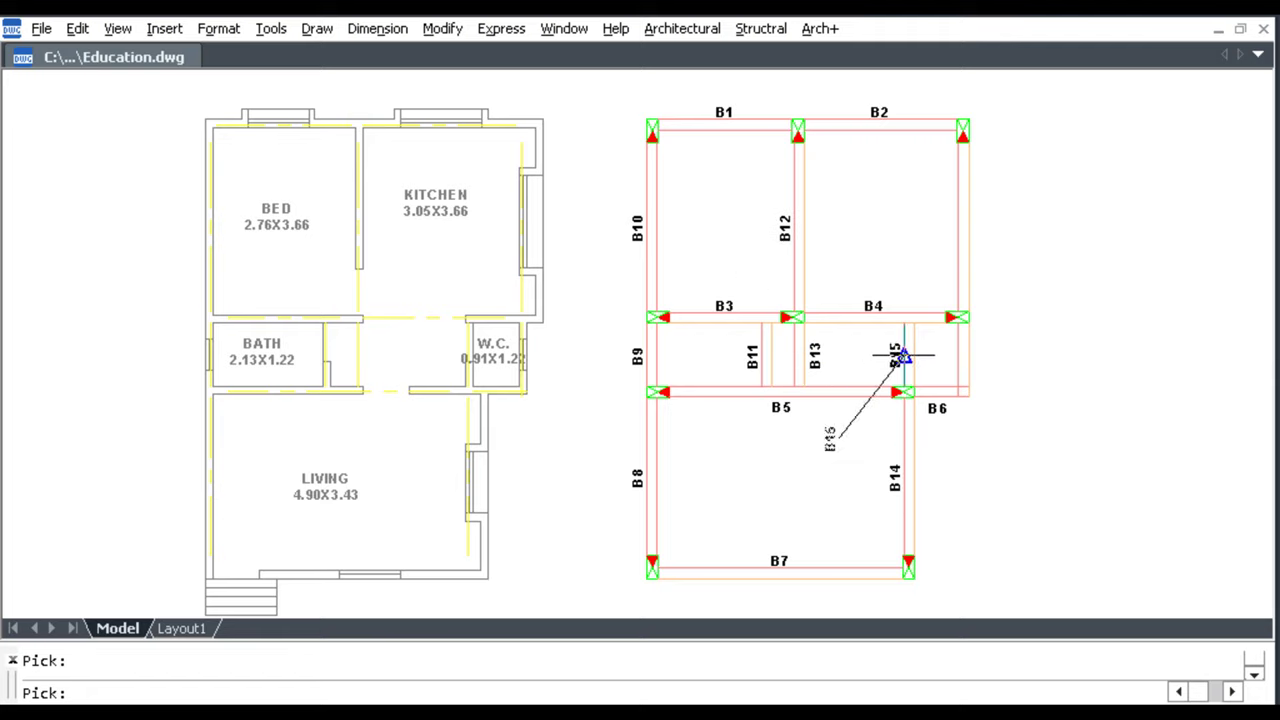
pyautogui.click(900, 355)
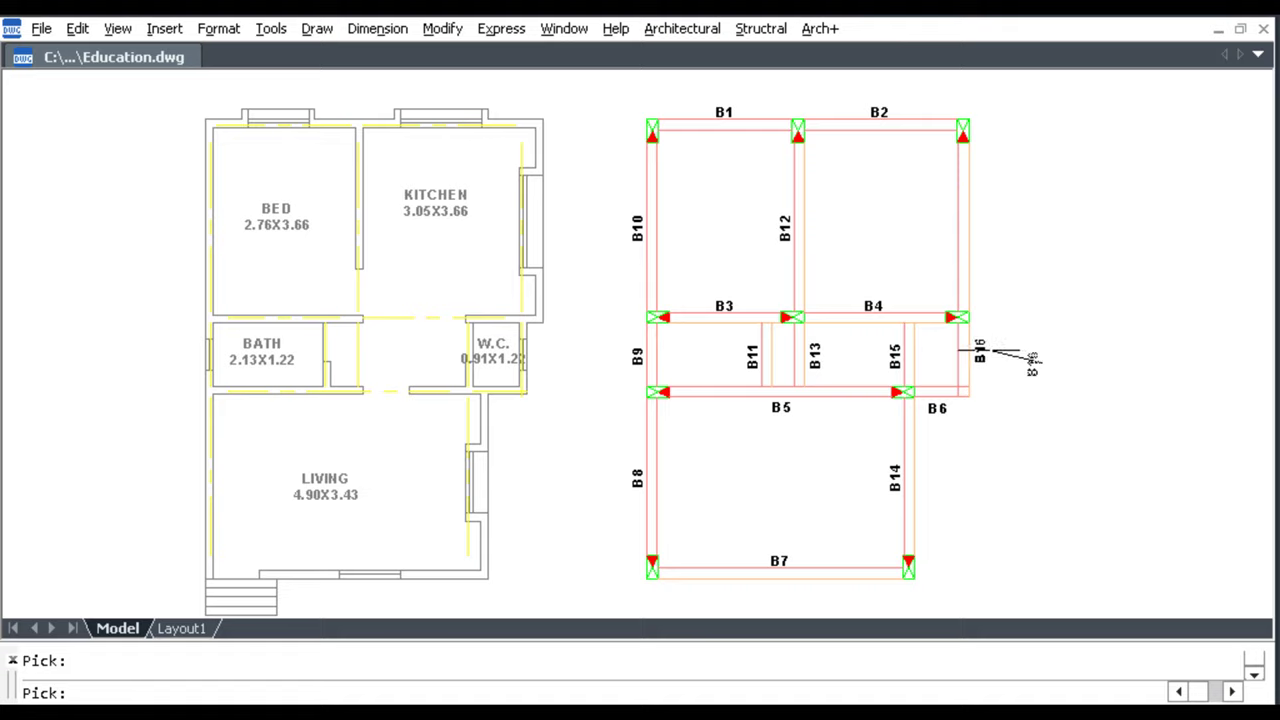
pyautogui.click(980, 352)
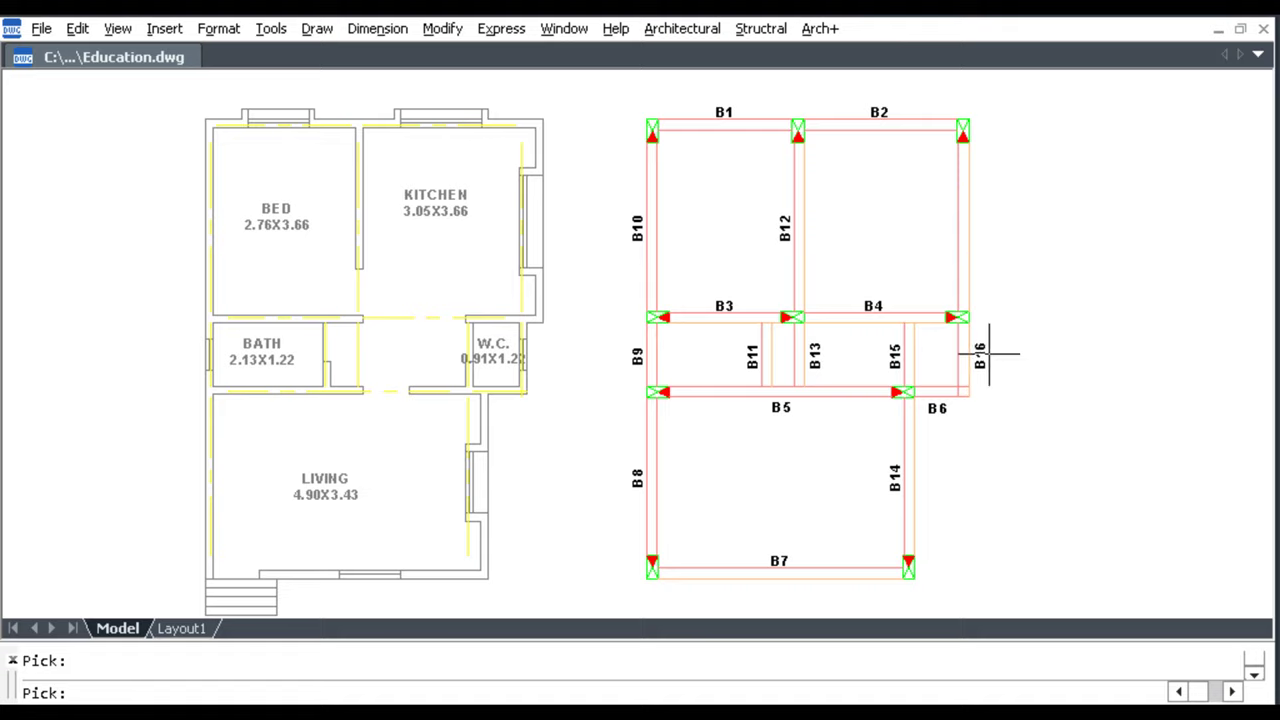
pyautogui.click(990, 215)
pyautogui.press('Escape')
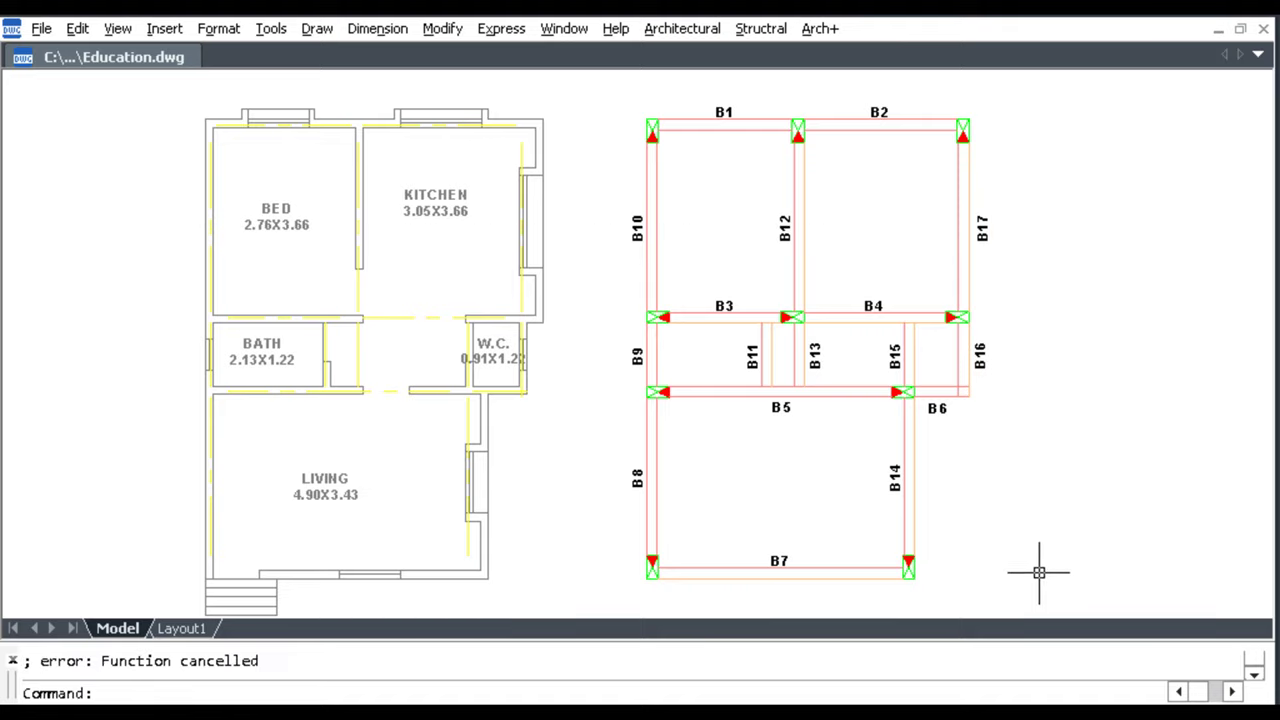
# Start a Z zoom window and pick its first corner beside the beam plan.
pyautogui.write('z')
pyautogui.press('Return')
pyautogui.click(1078, 594)
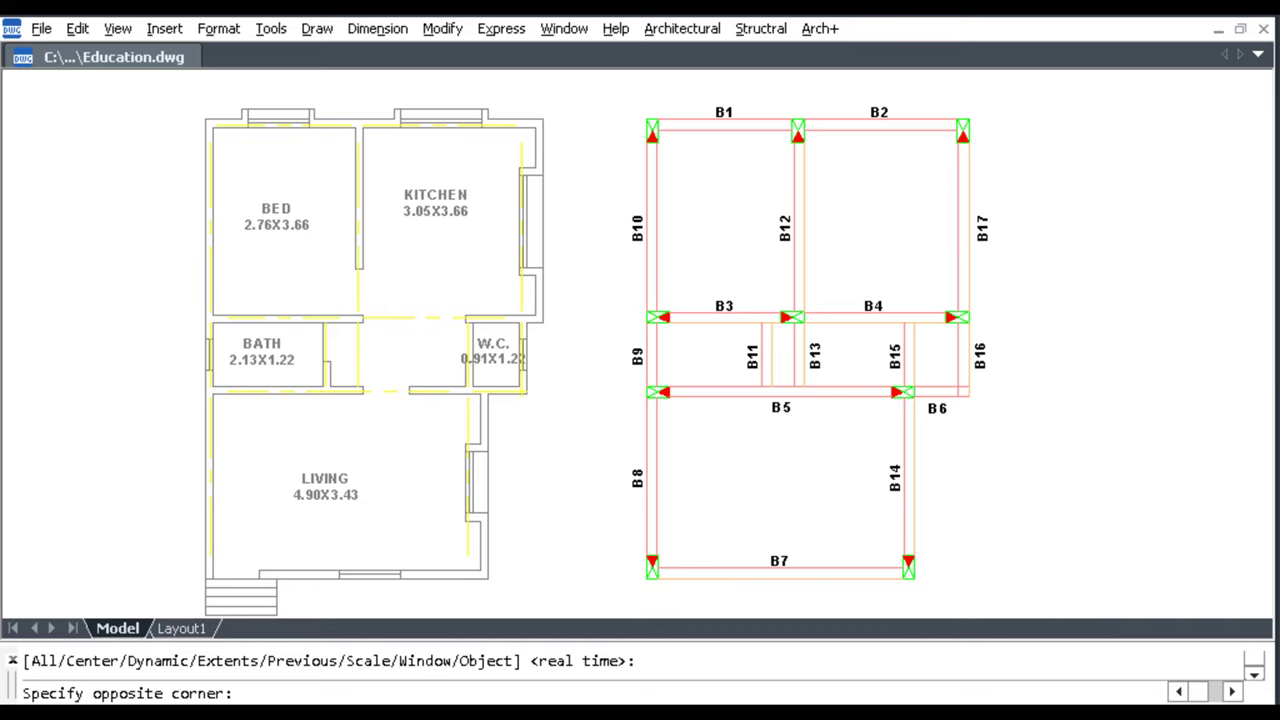
# Complete the zoom window so the labelled B1–B17 framing plan fills the view, then clear the selection.
pyautogui.click(616, 96)
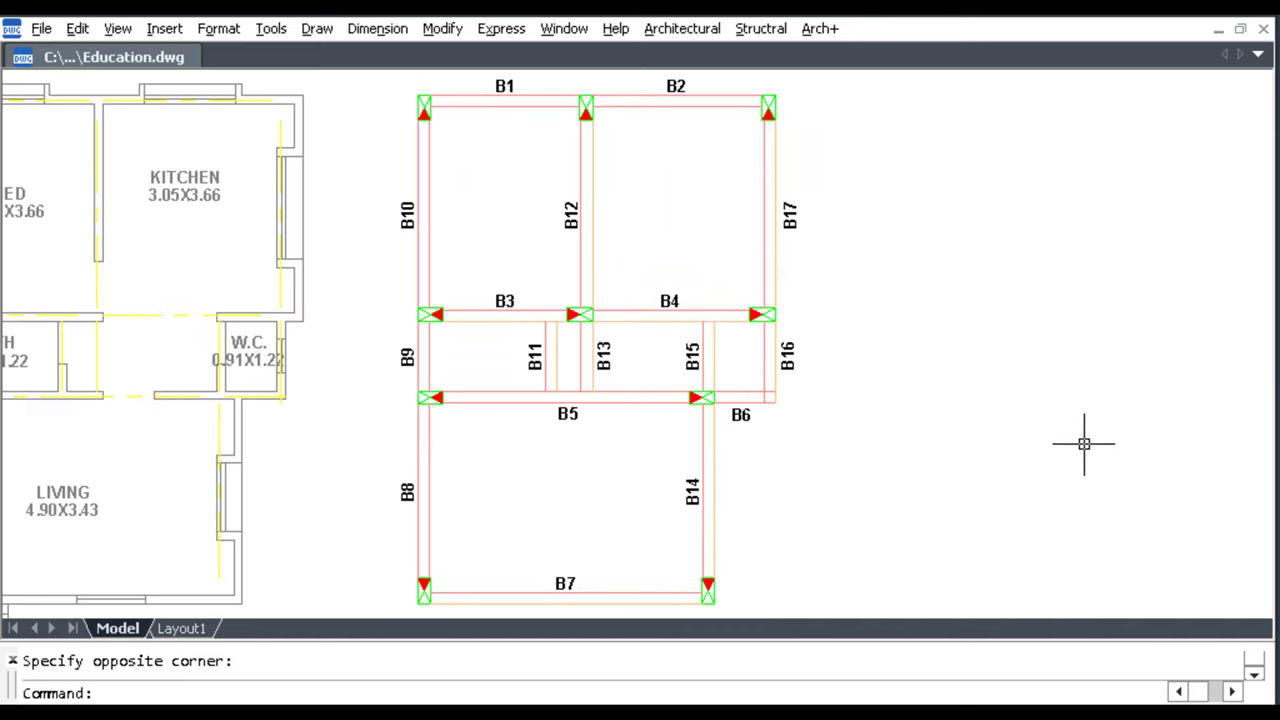
pyautogui.moveTo(1084, 443); pyautogui.dragTo(1018, 385)
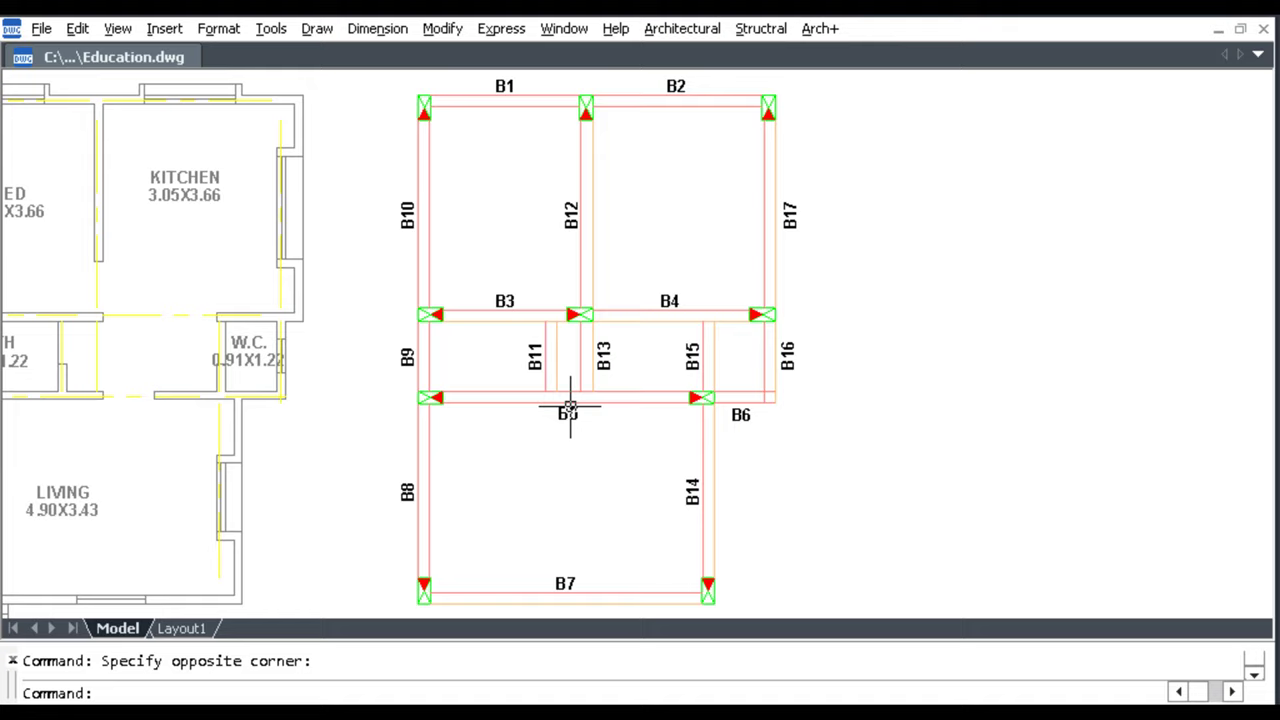
pyautogui.click(378, 76)
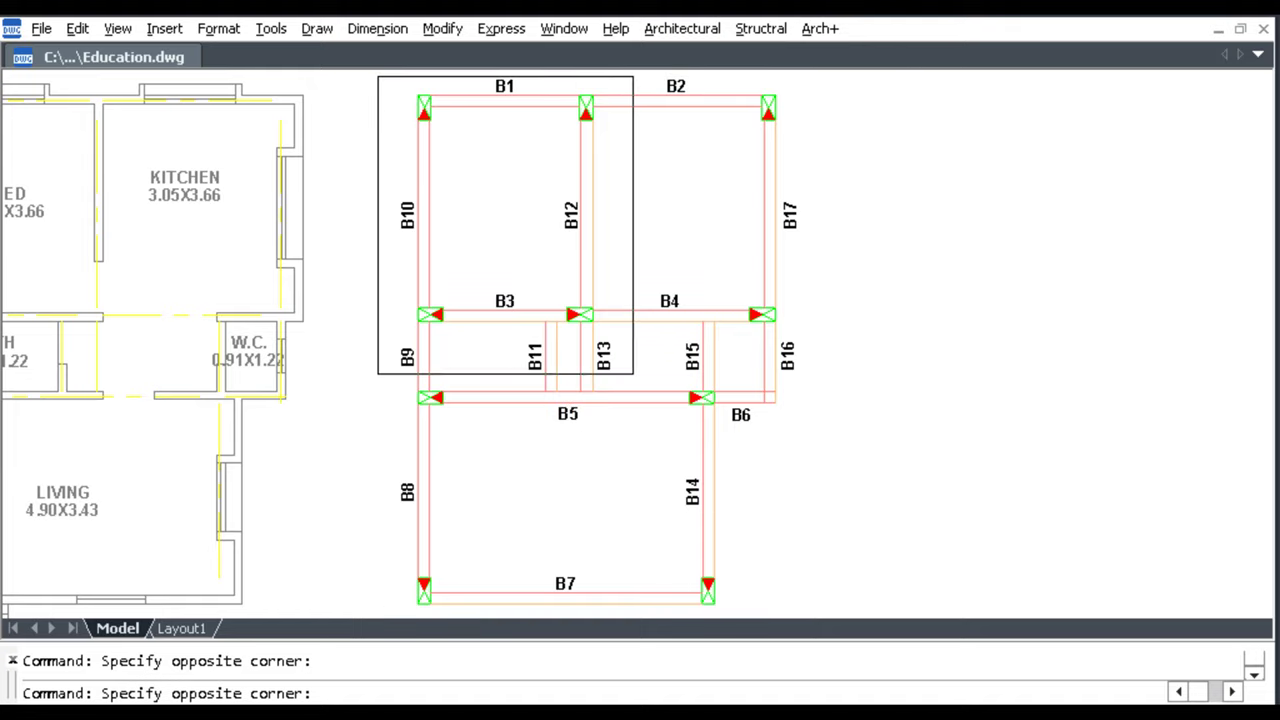
pyautogui.click(370, 82)
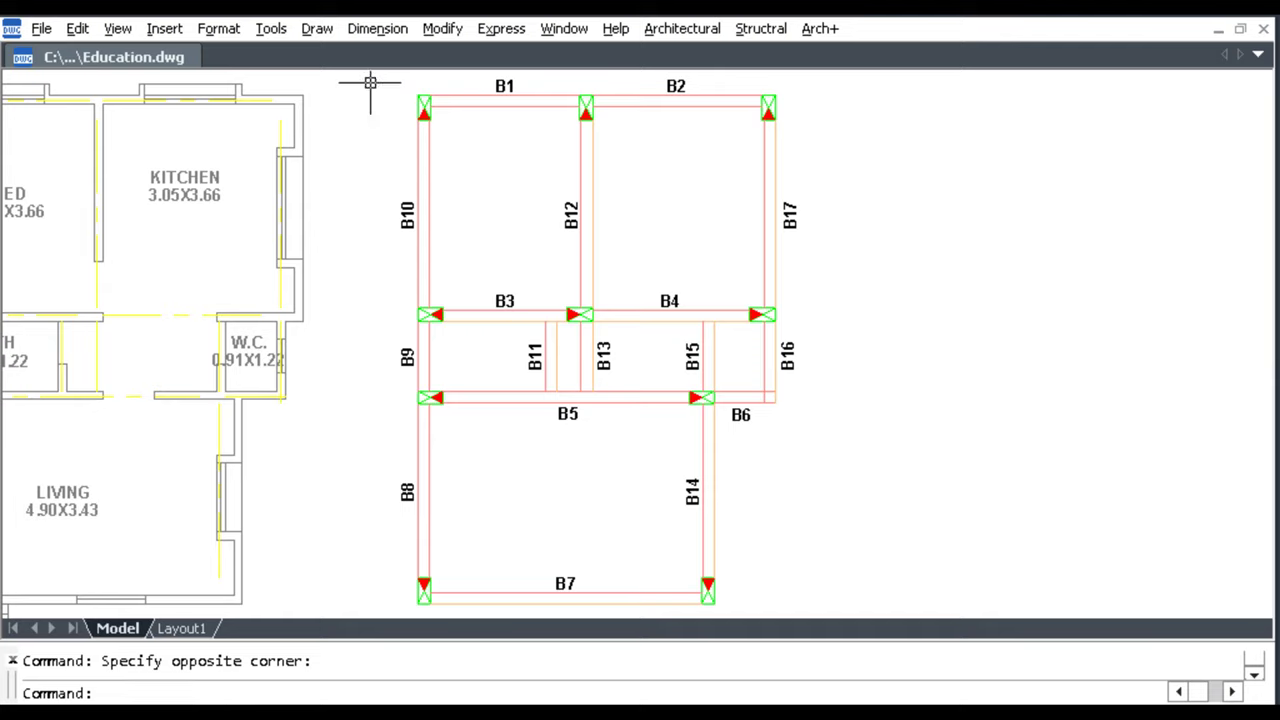